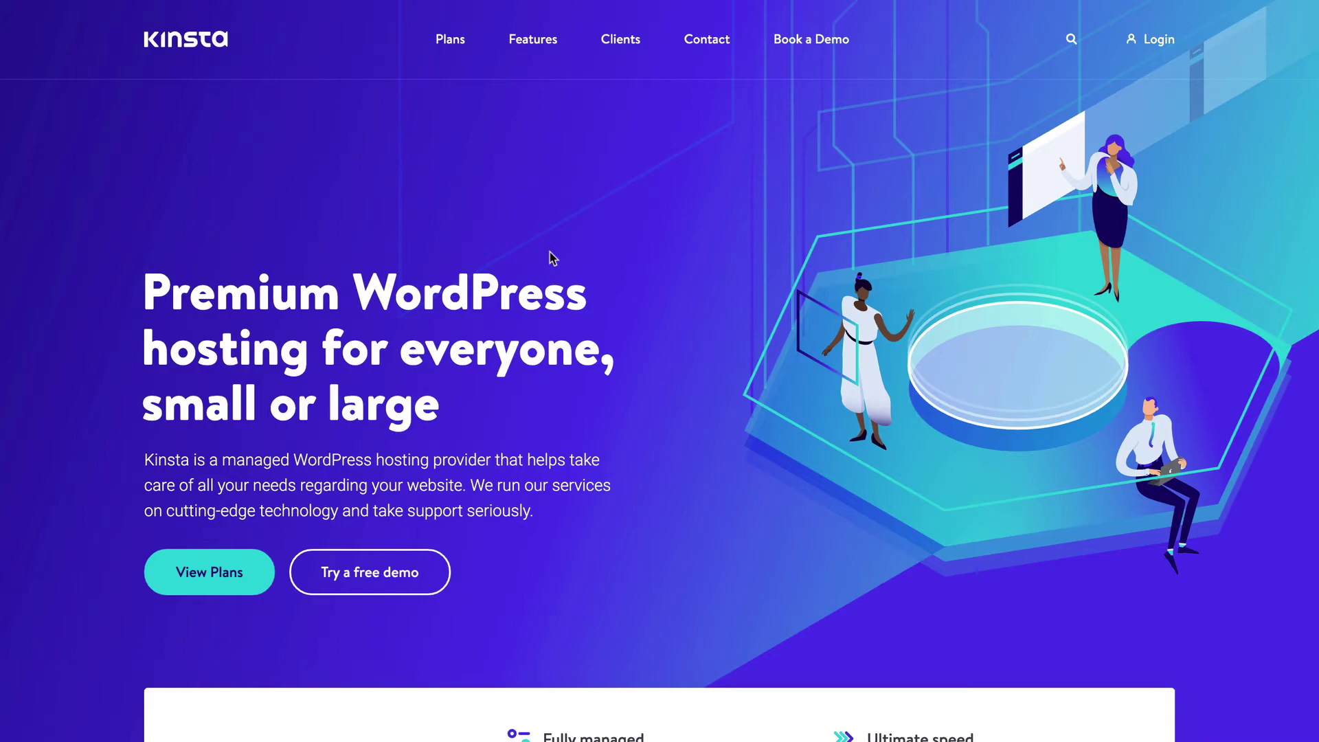
- View Kinsta's hosting plans and pricing
left_click(450, 39)
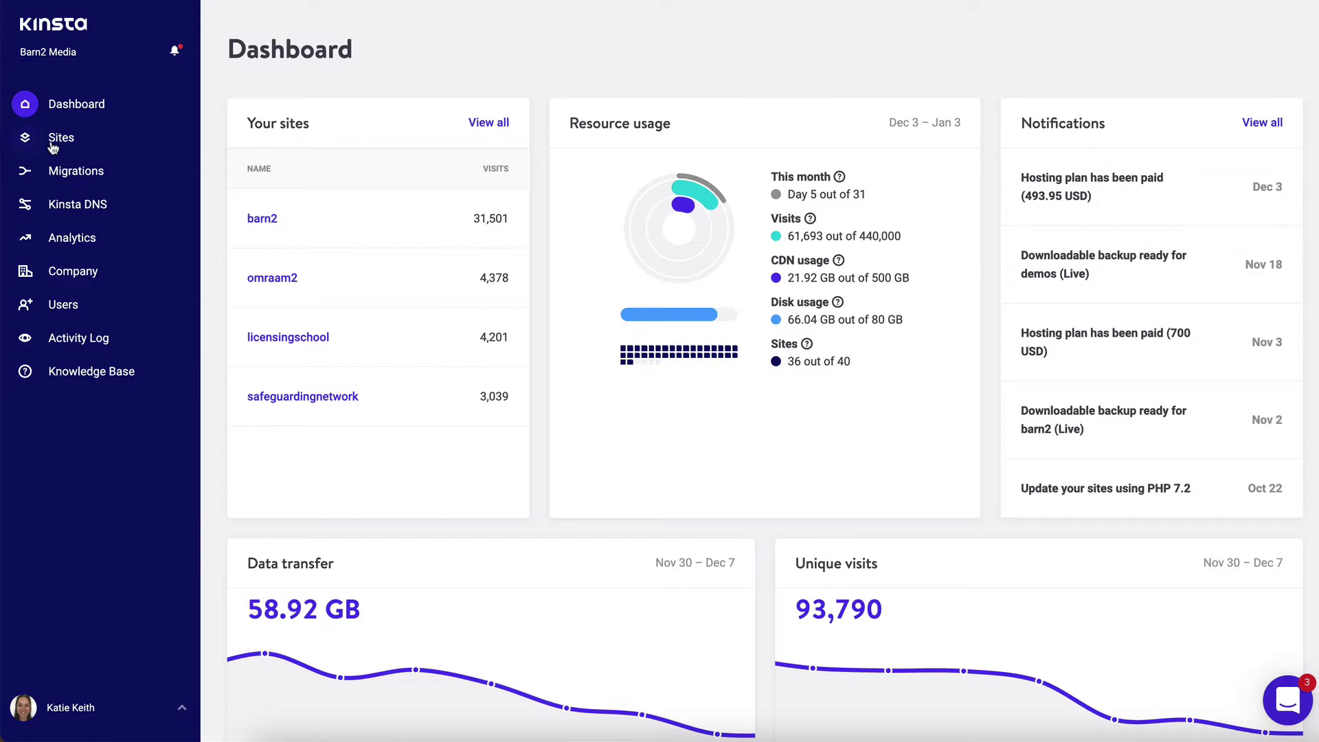
- Start a new WordPress site from the Sites list, ready to enter its domain
left_click(62, 138)
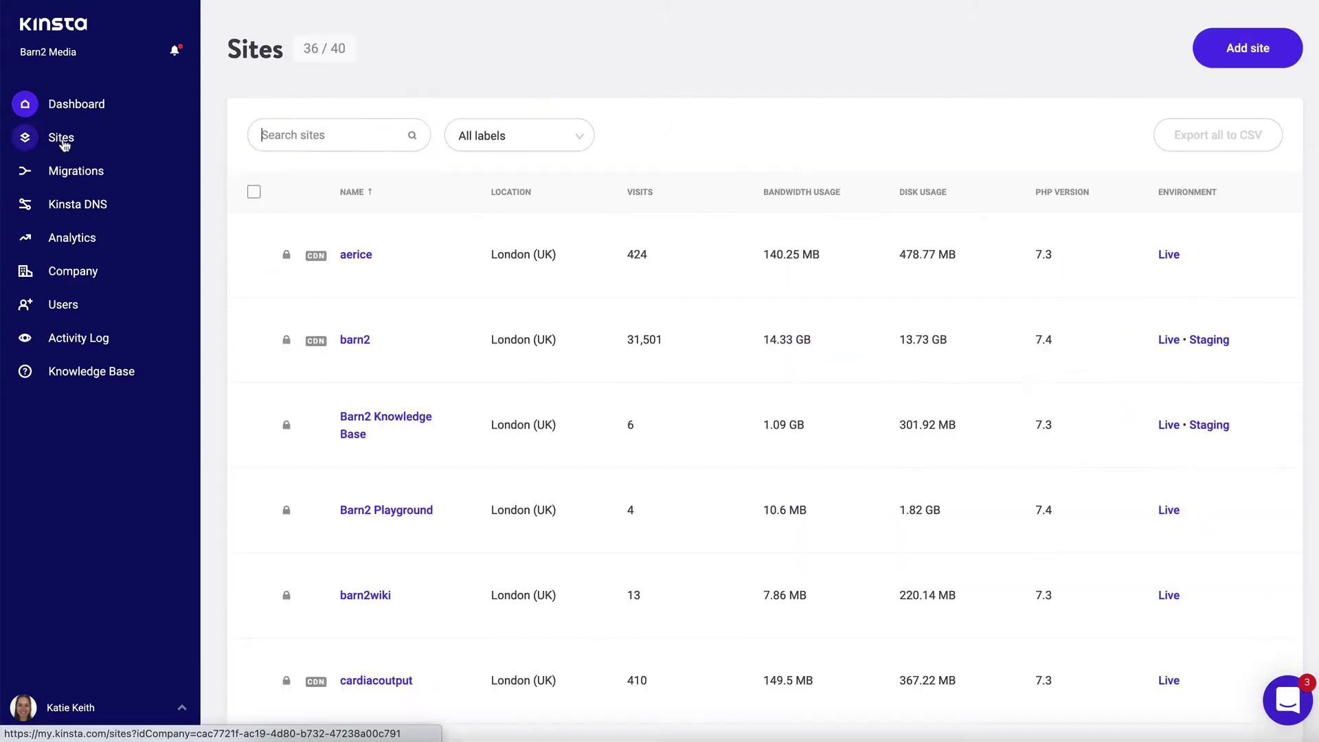
left_click(1255, 52)
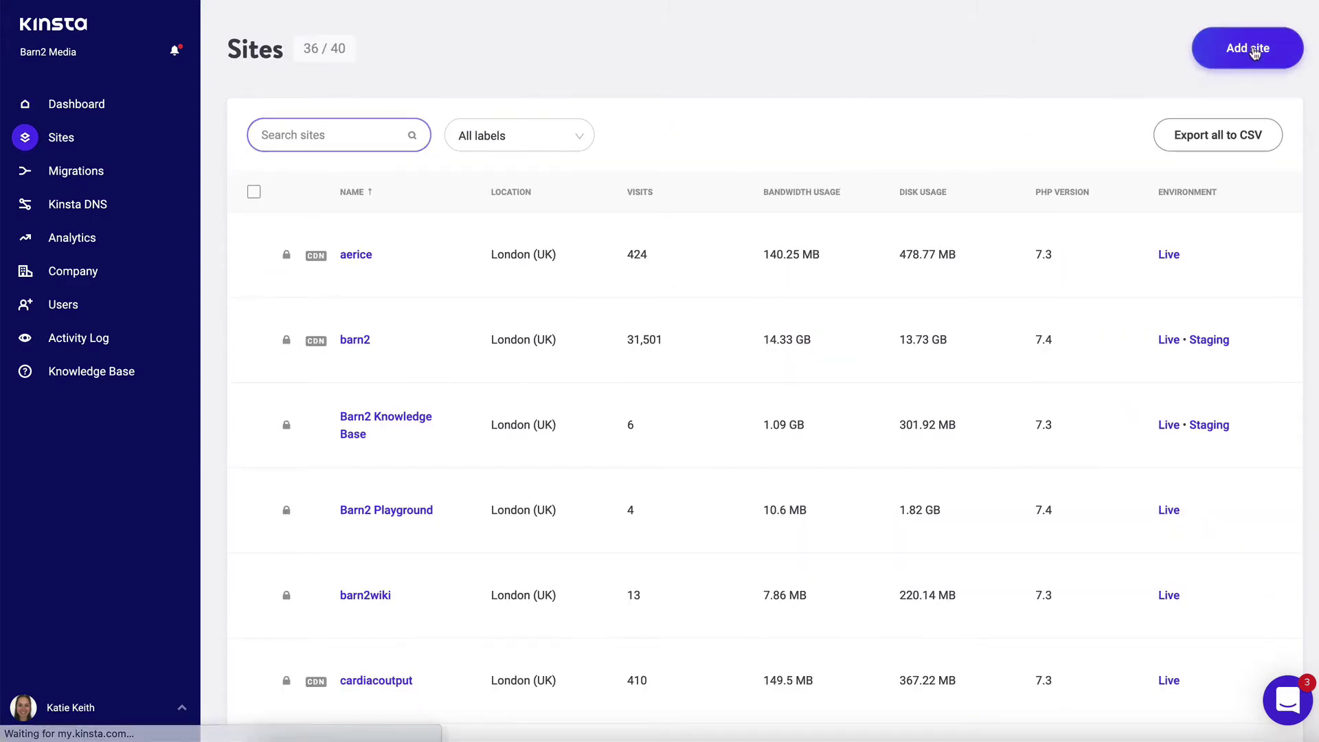
left_click(524, 247)
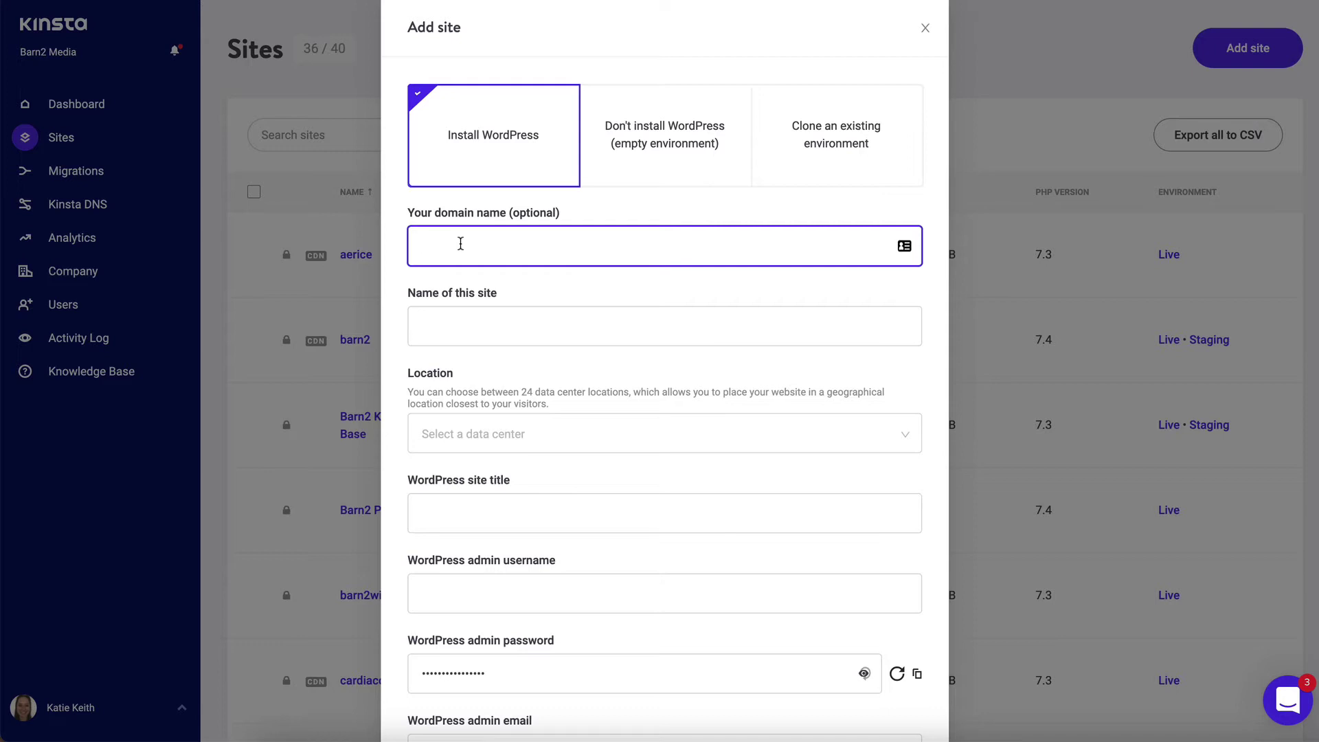
- Clear the typed mywebsite.com domain and name the site 'My WordPress Website'
type("mywebsite.com")
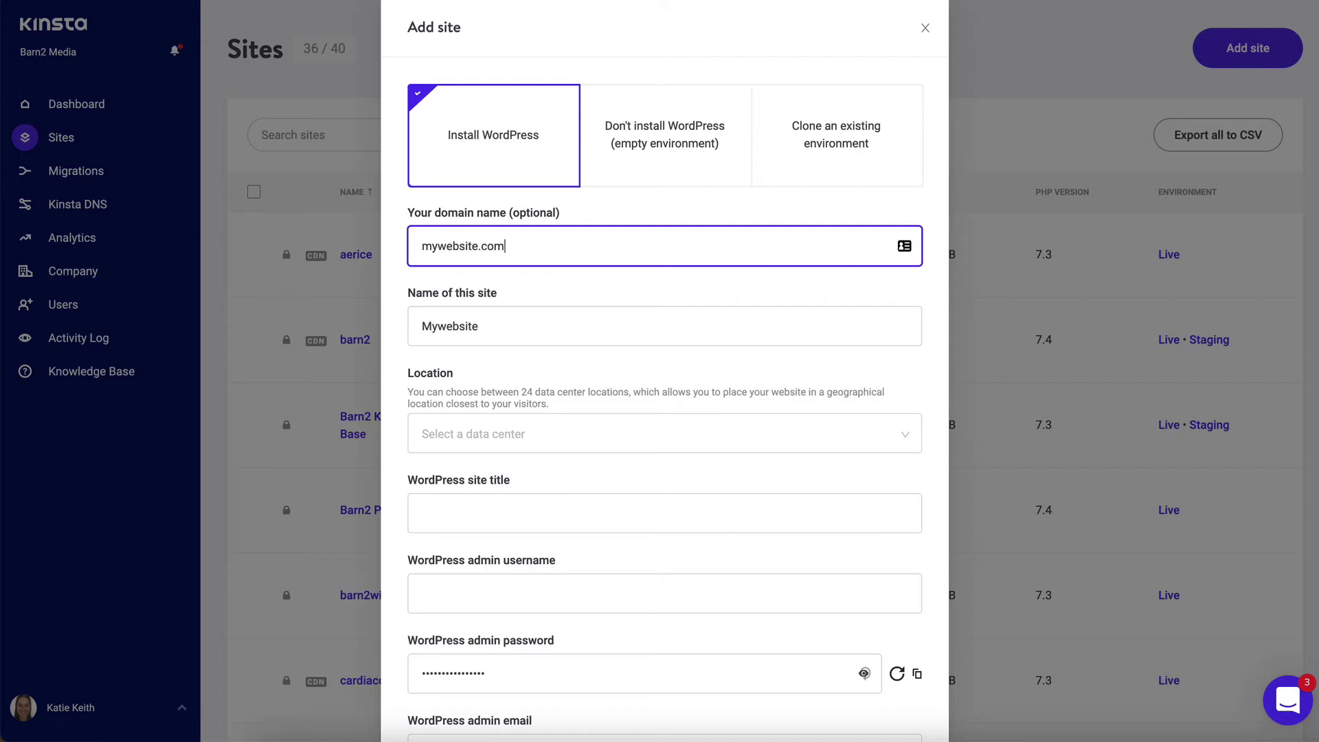
left_click_drag(547, 244, 384, 232)
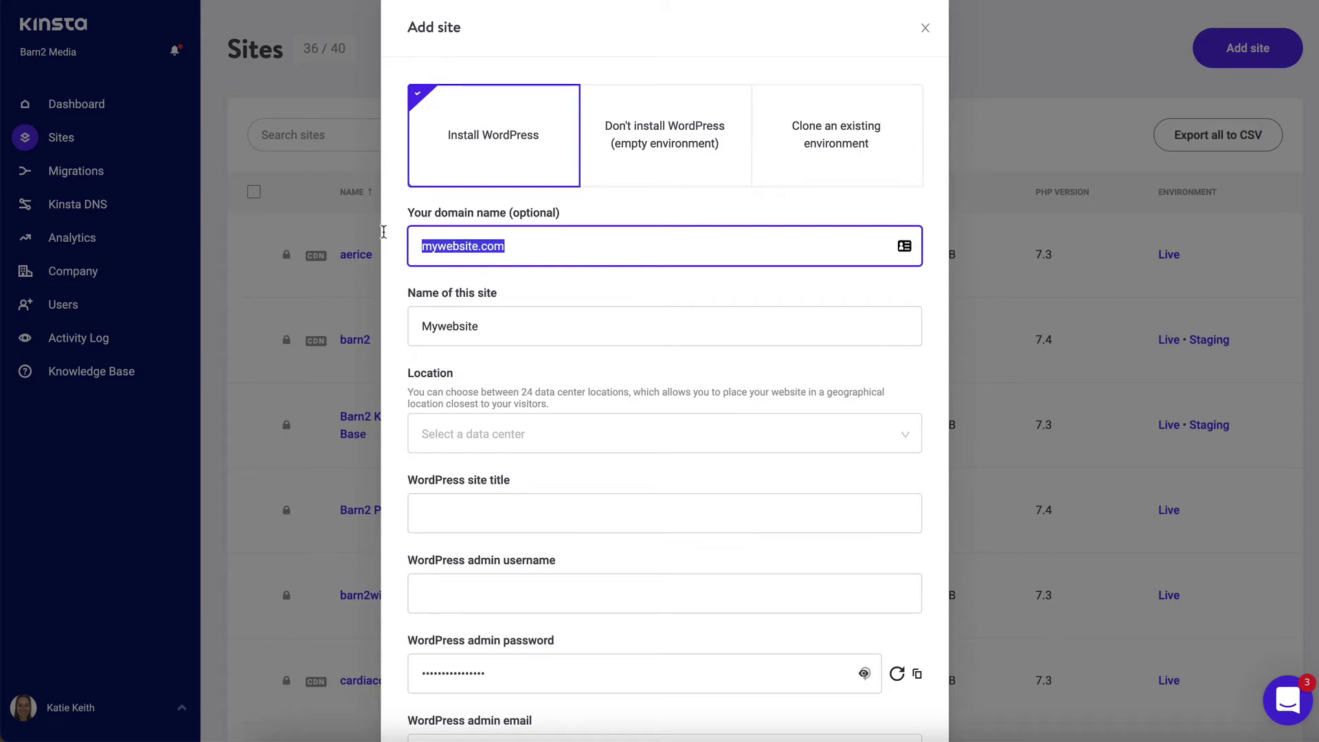
key("BackSpace")
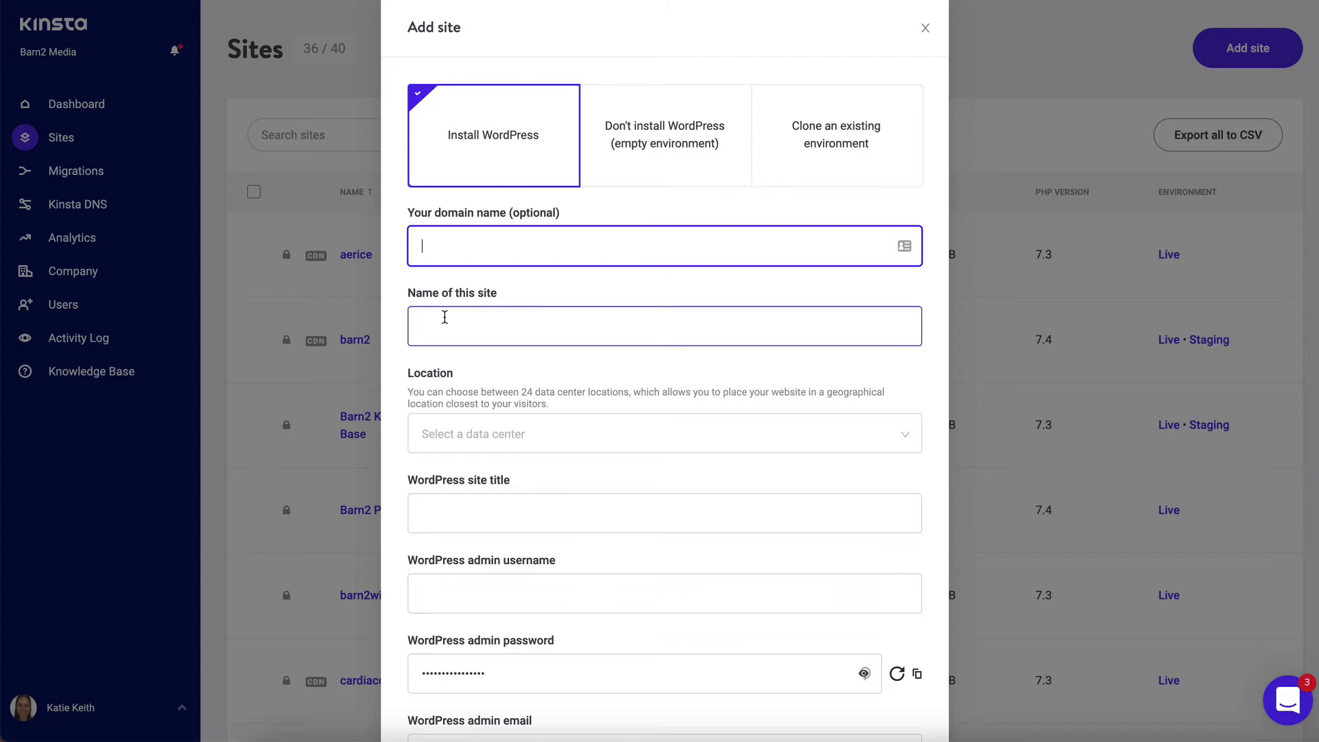
left_click(446, 331)
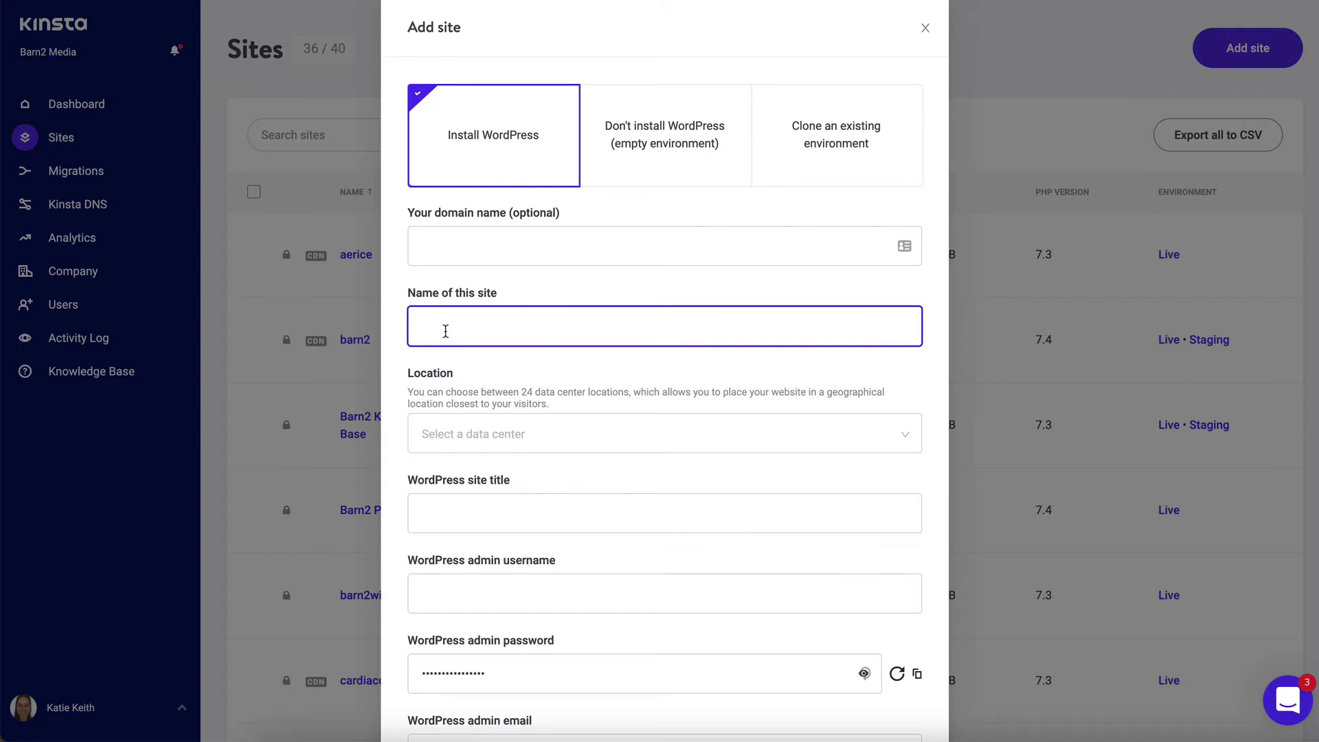
type("My WordPress Website")
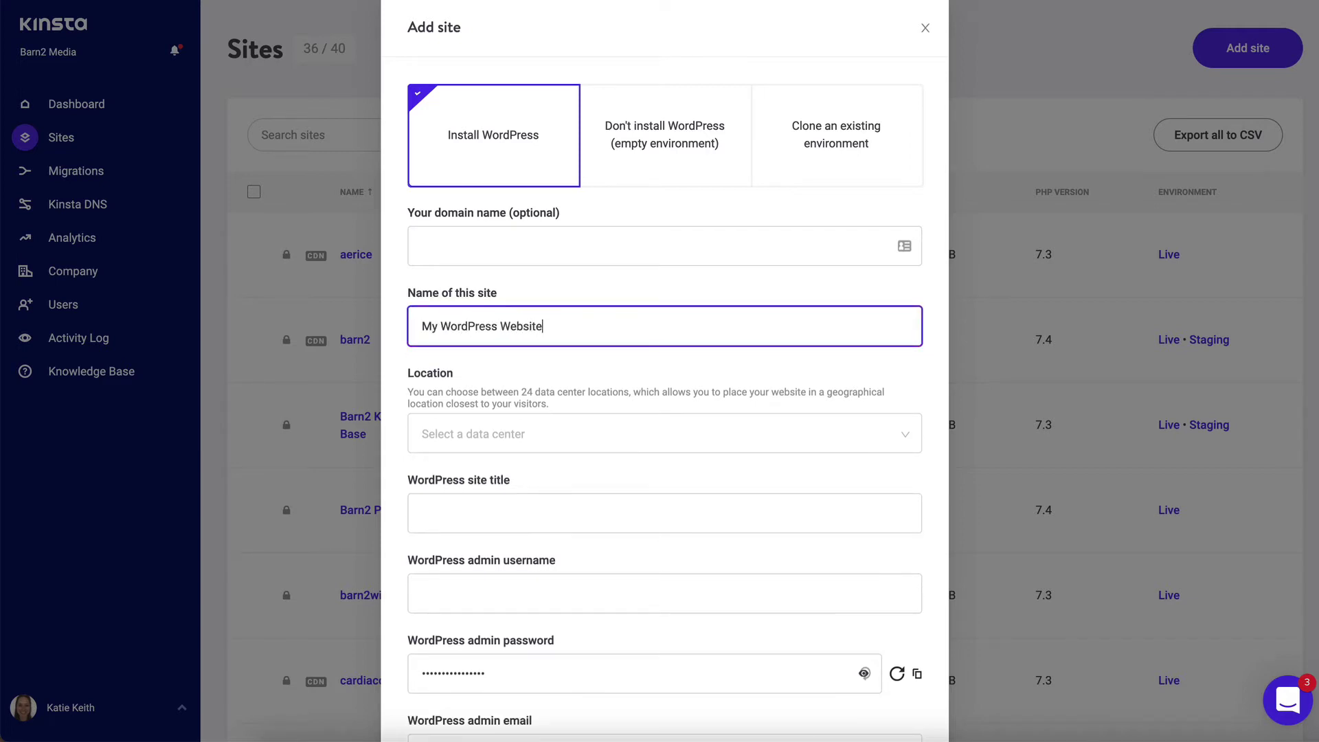
- Pick London (UK) from the data centre location list
left_click(516, 442)
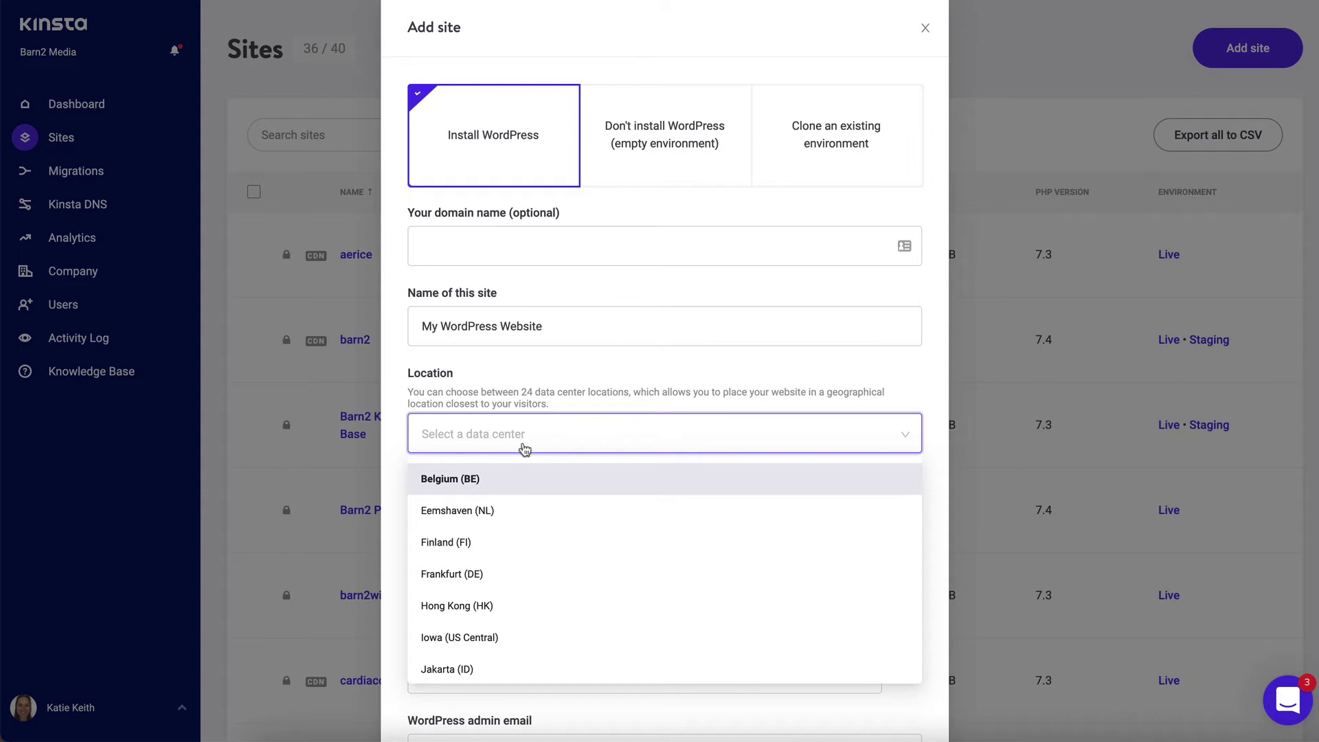
scroll(580, 522, "down", 3)
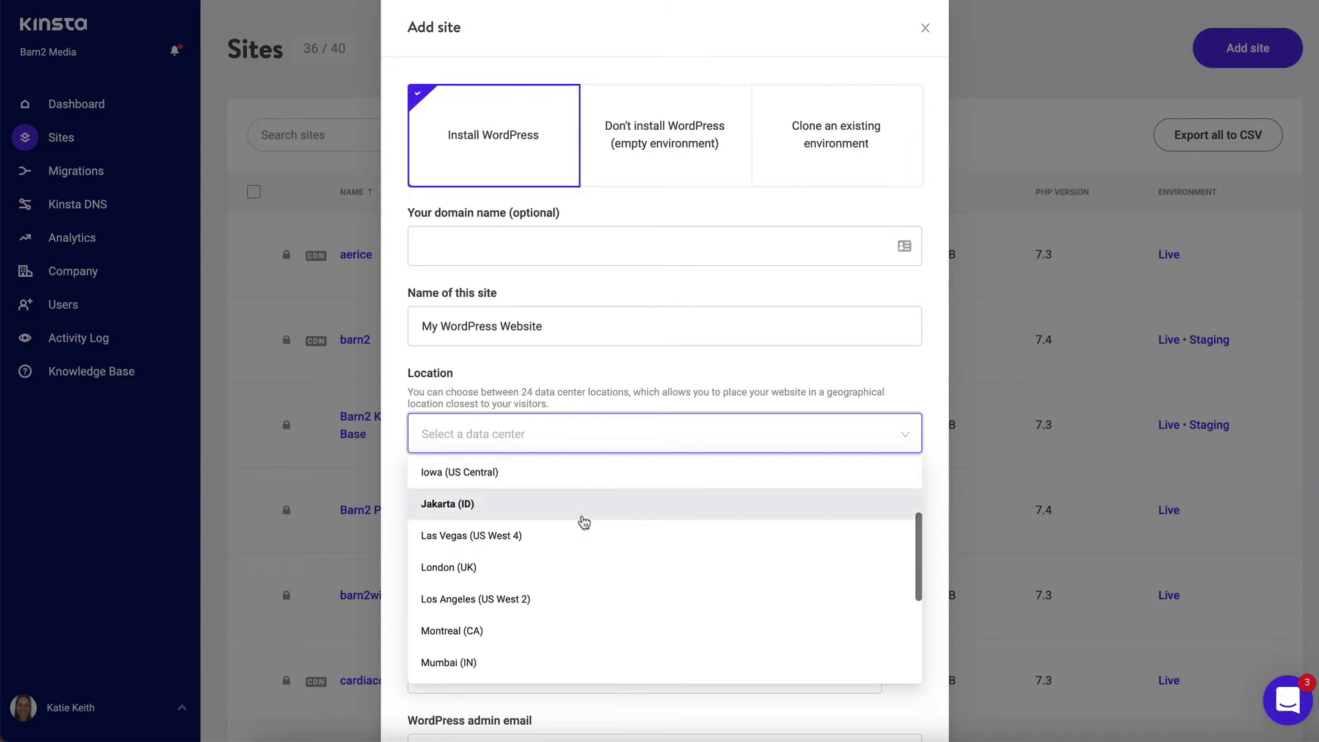
scroll(584, 523, "down", 5)
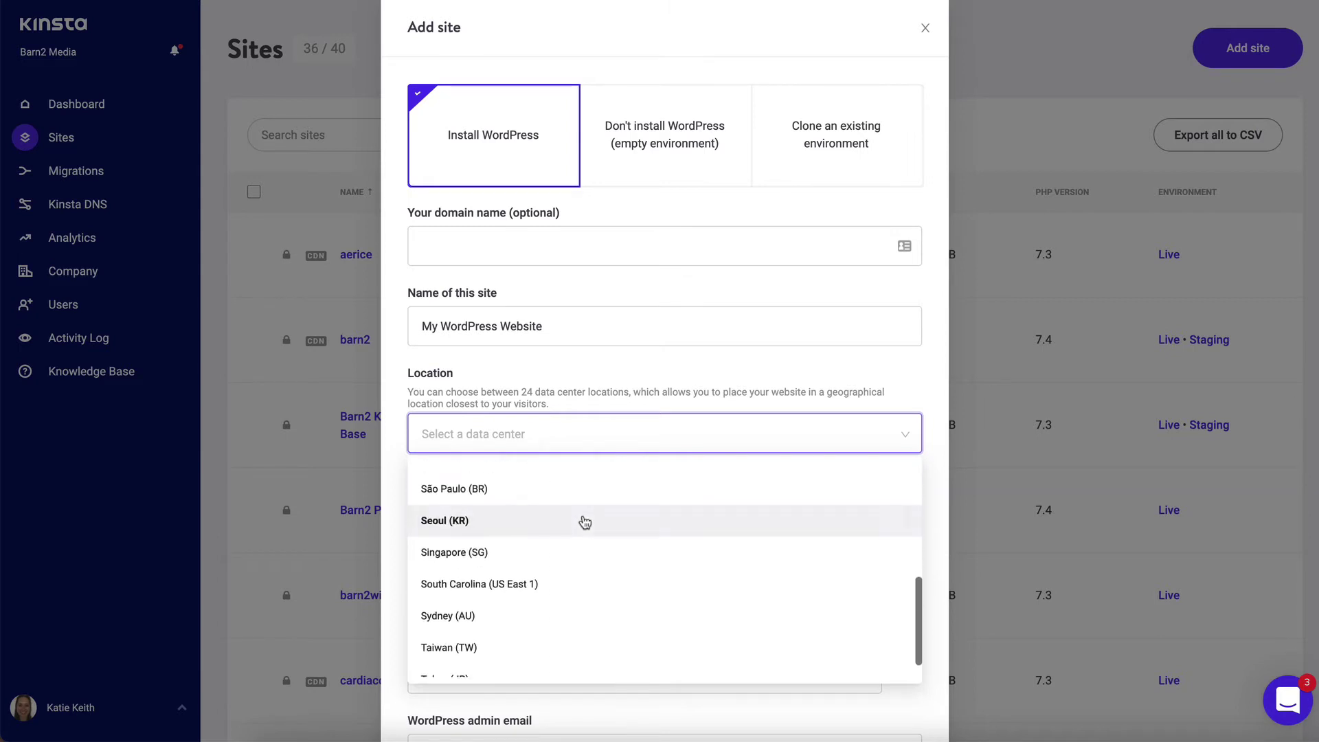
scroll(584, 523, "down", 2)
scroll(584, 522, "up", 5)
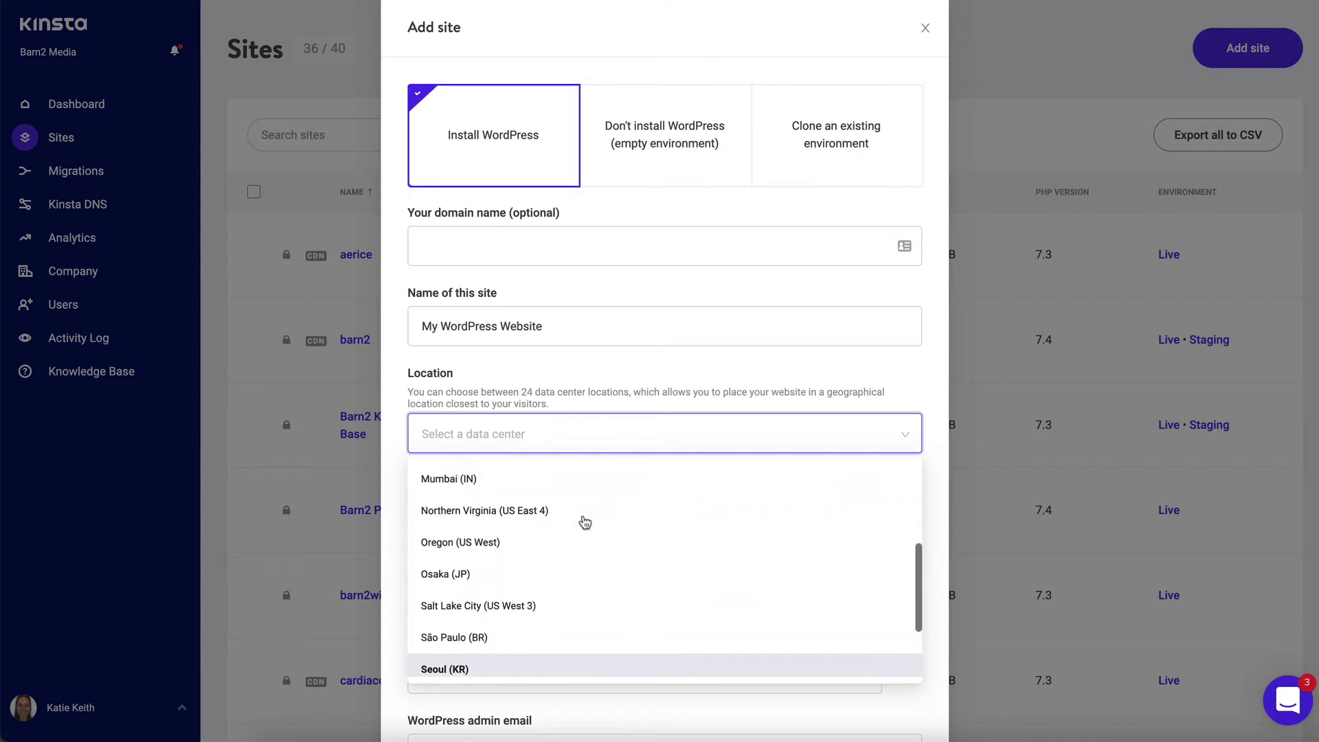
scroll(584, 523, "up", 3)
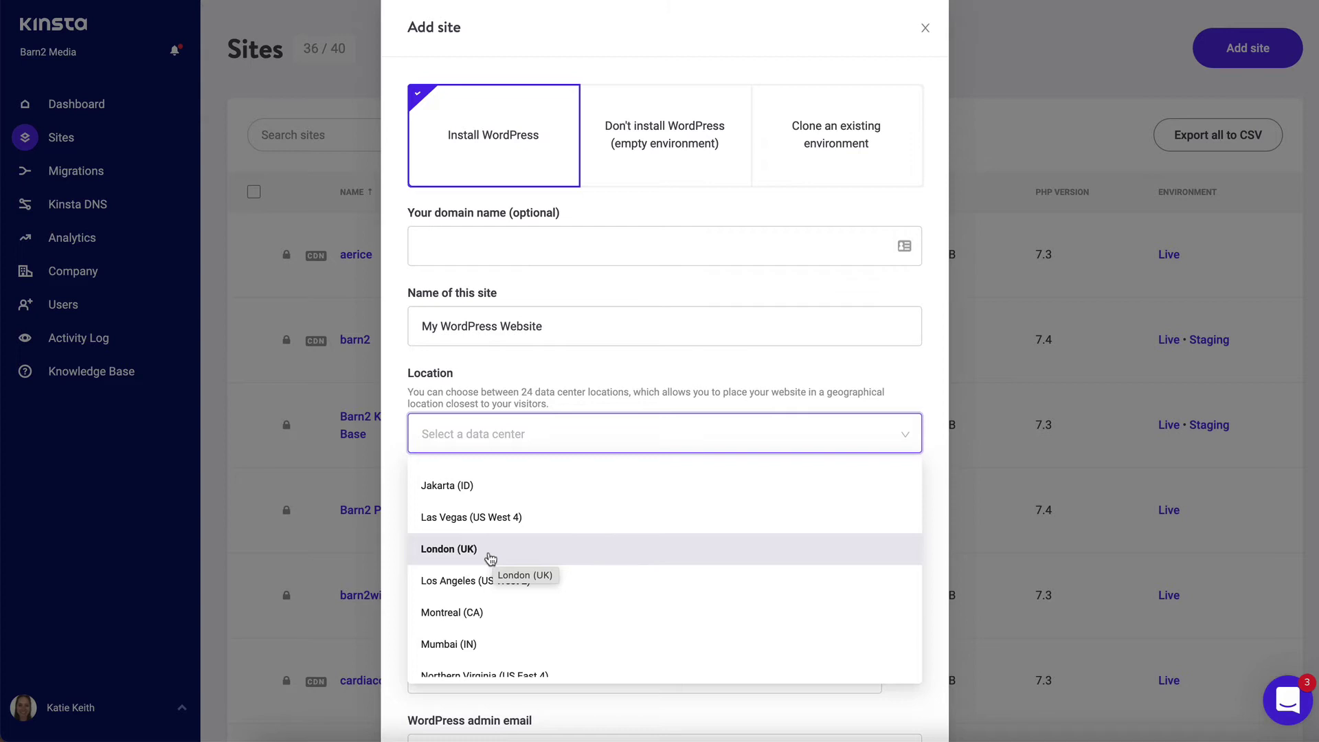
left_click(490, 557)
- Enter 'My Website' as the WordPress site title
left_click(477, 517)
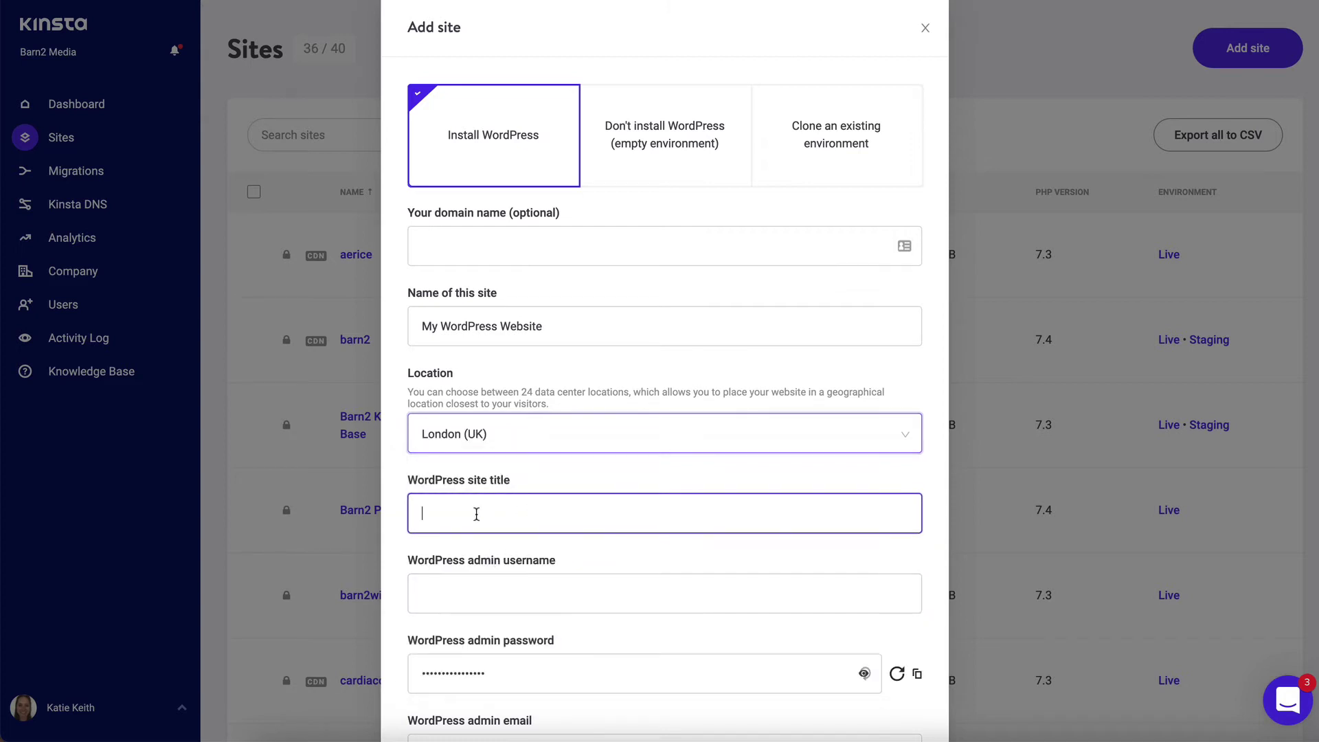
scroll(489, 518, "down", 3)
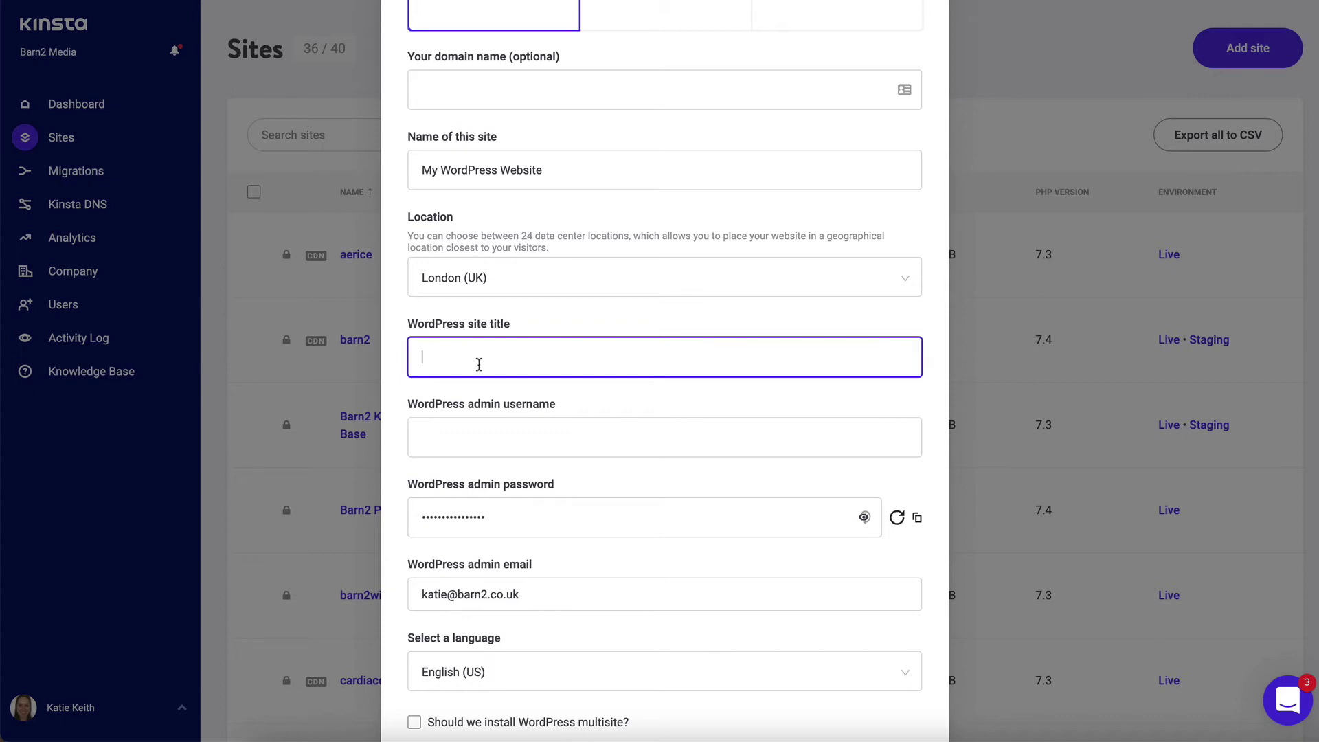
type("My W")
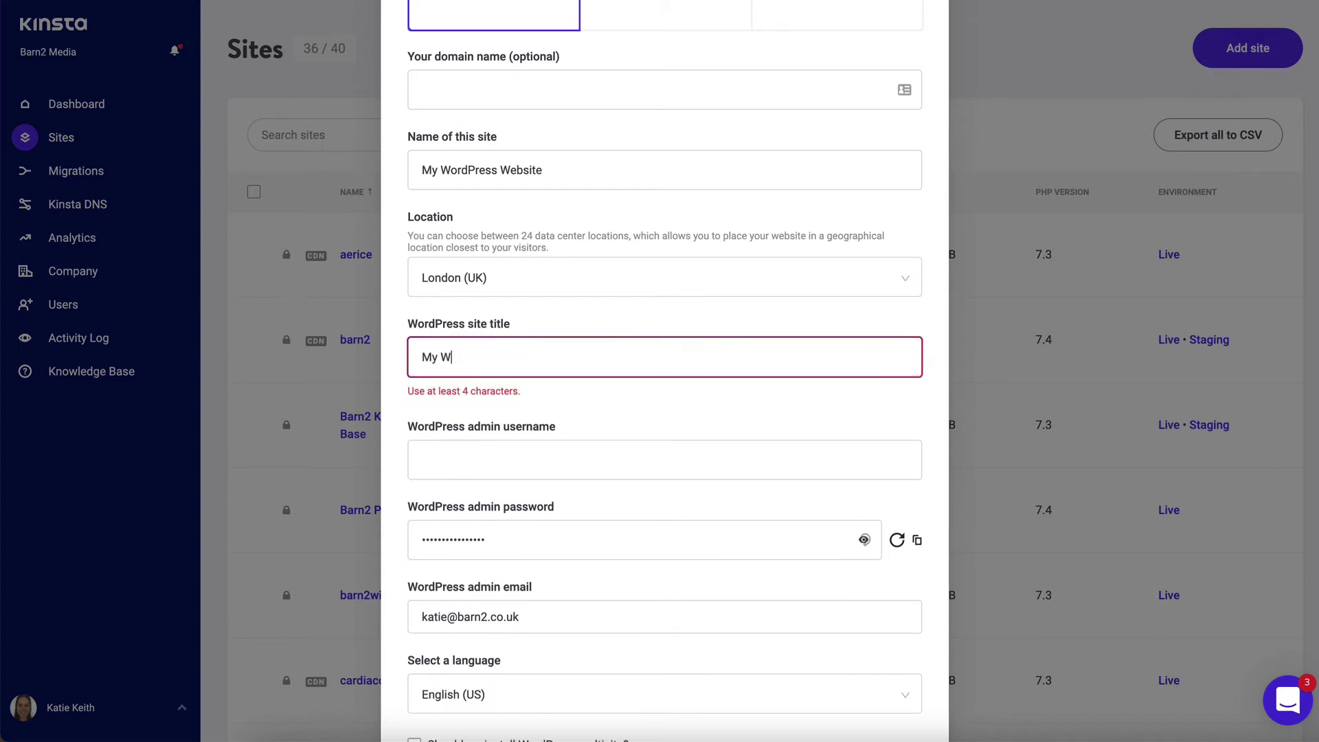
type("ebsite")
- Enter the WordPress admin username and copy the generated admin password
left_click(470, 426)
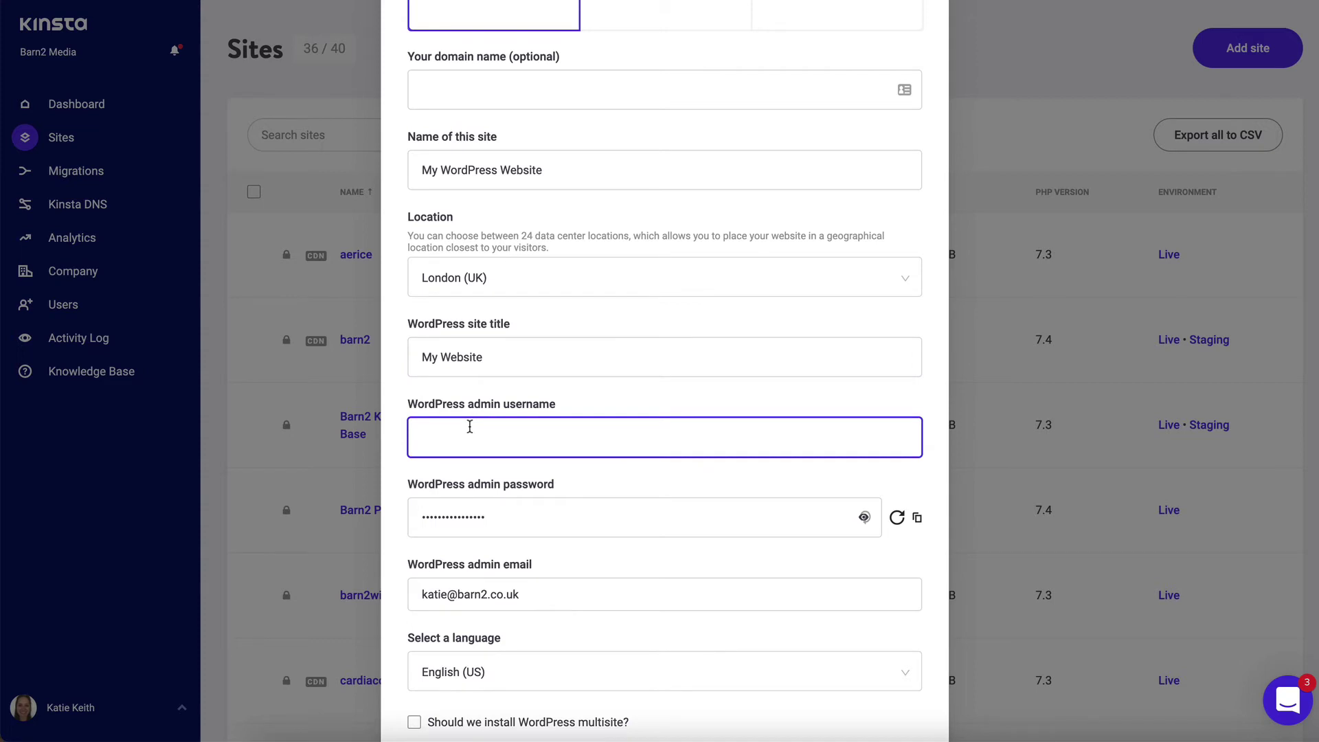
type("katie")
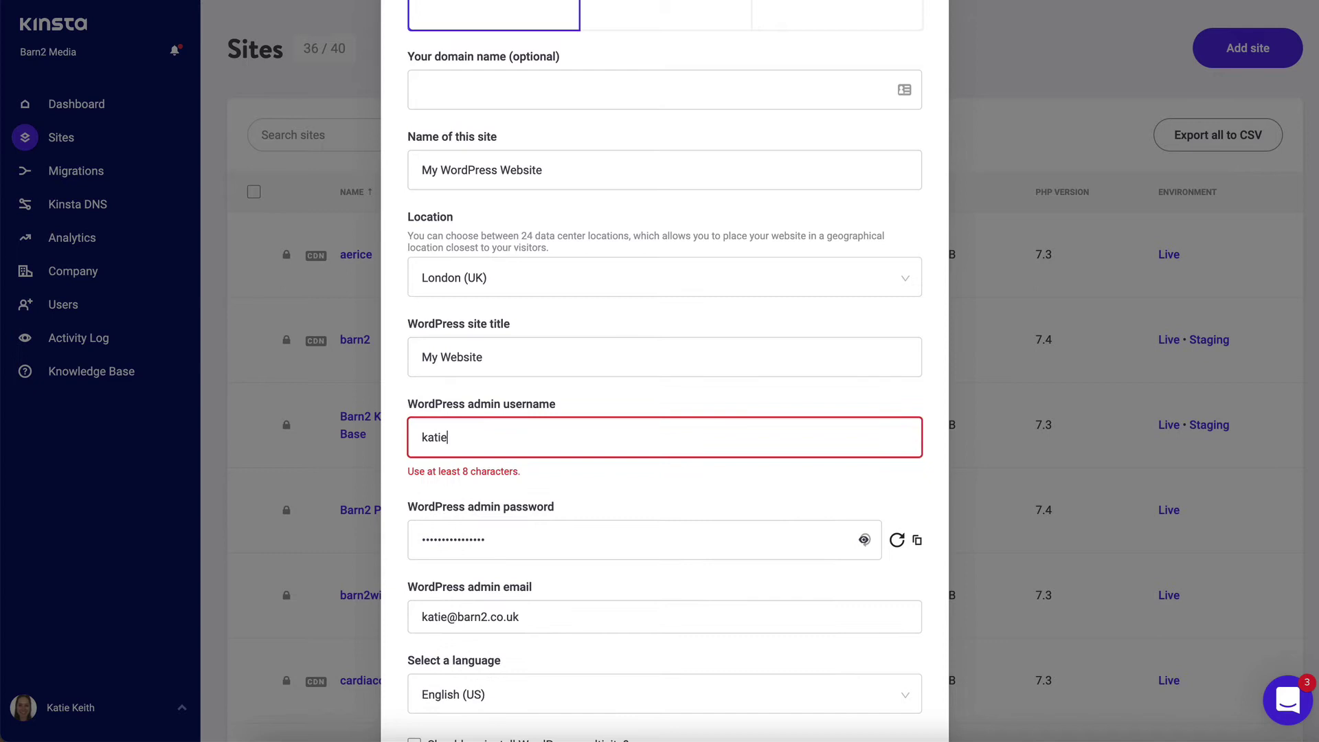
type("12345")
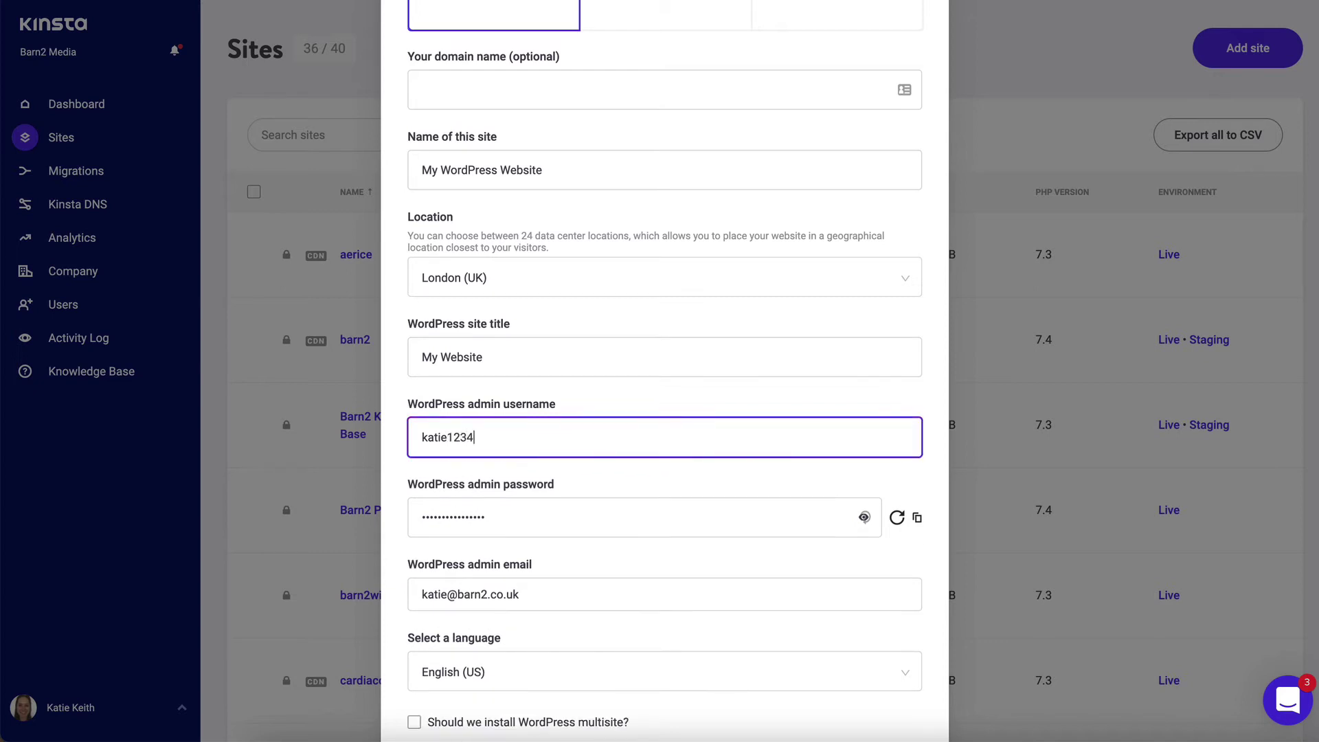
left_click(524, 518)
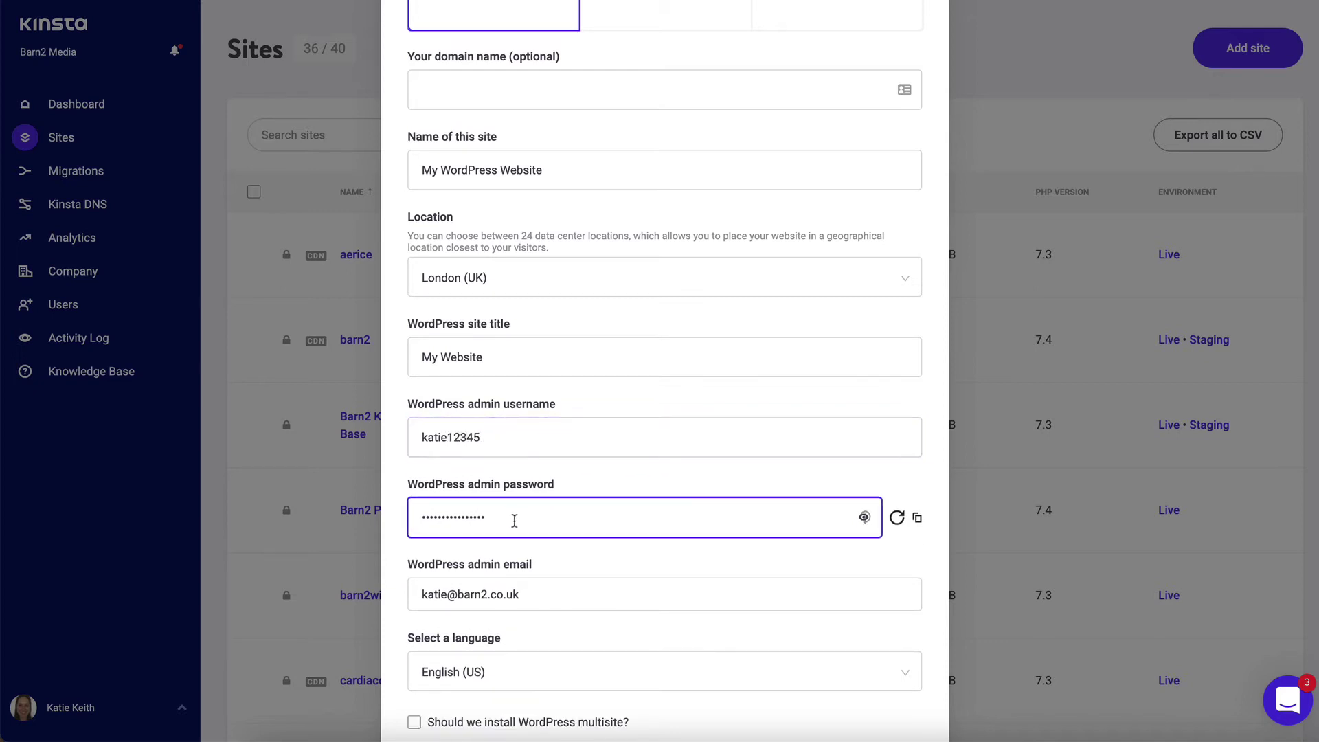
scroll(515, 518, "down", 3)
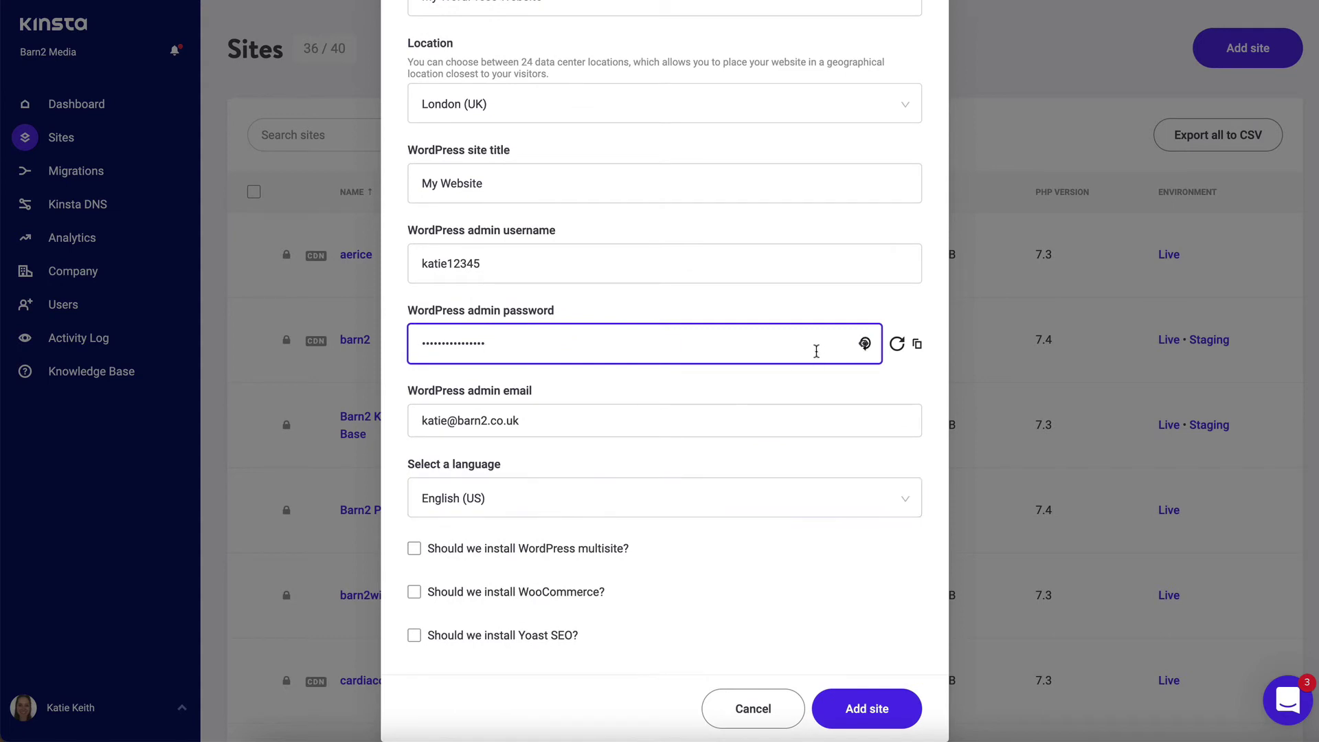
left_click(917, 346)
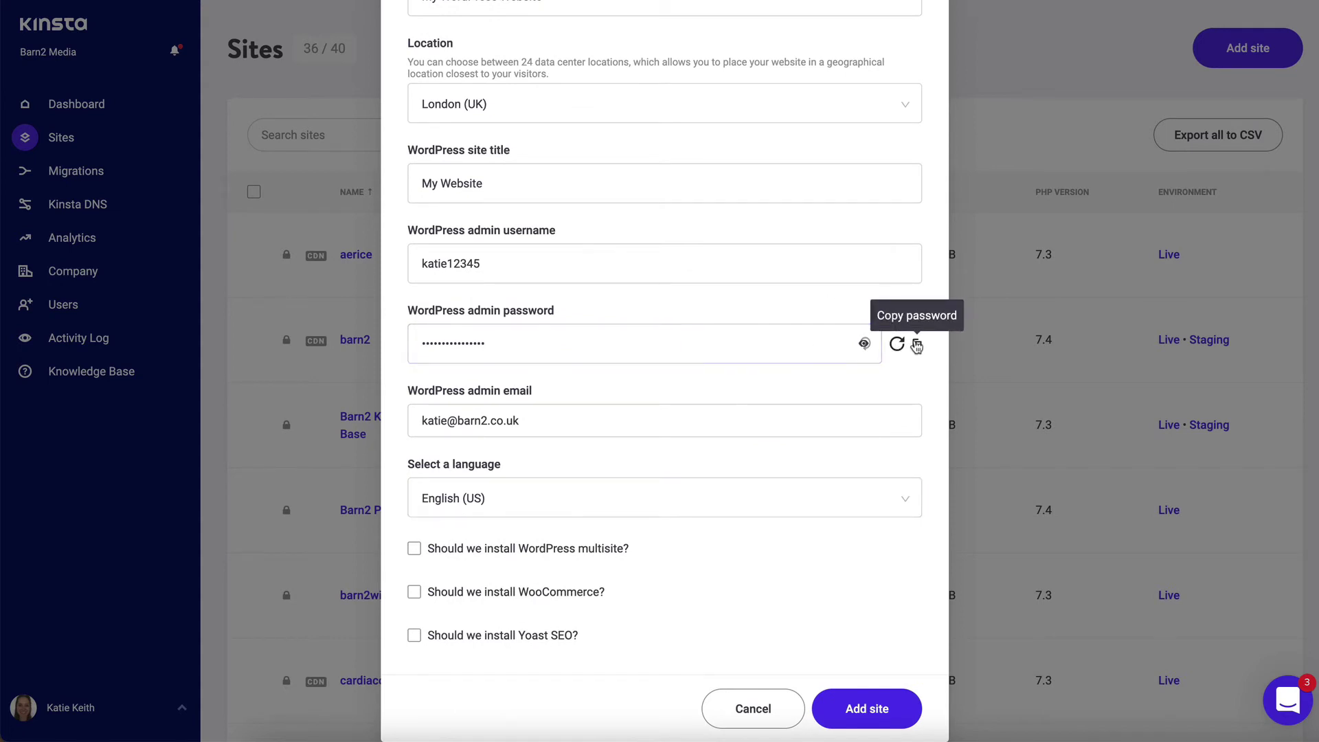
- Set the language to English (UK), include Yoast SEO, and create the site
left_click(531, 418)
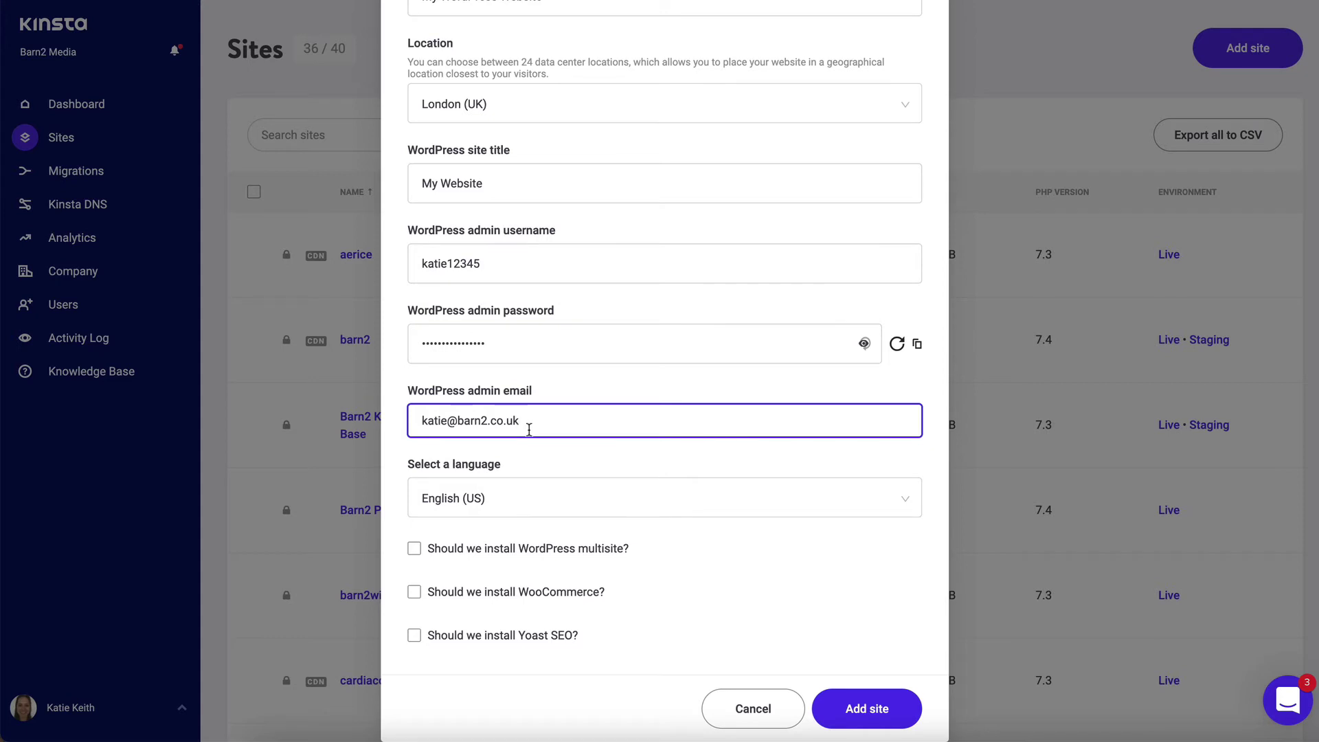
left_click(513, 494)
left_click(465, 417)
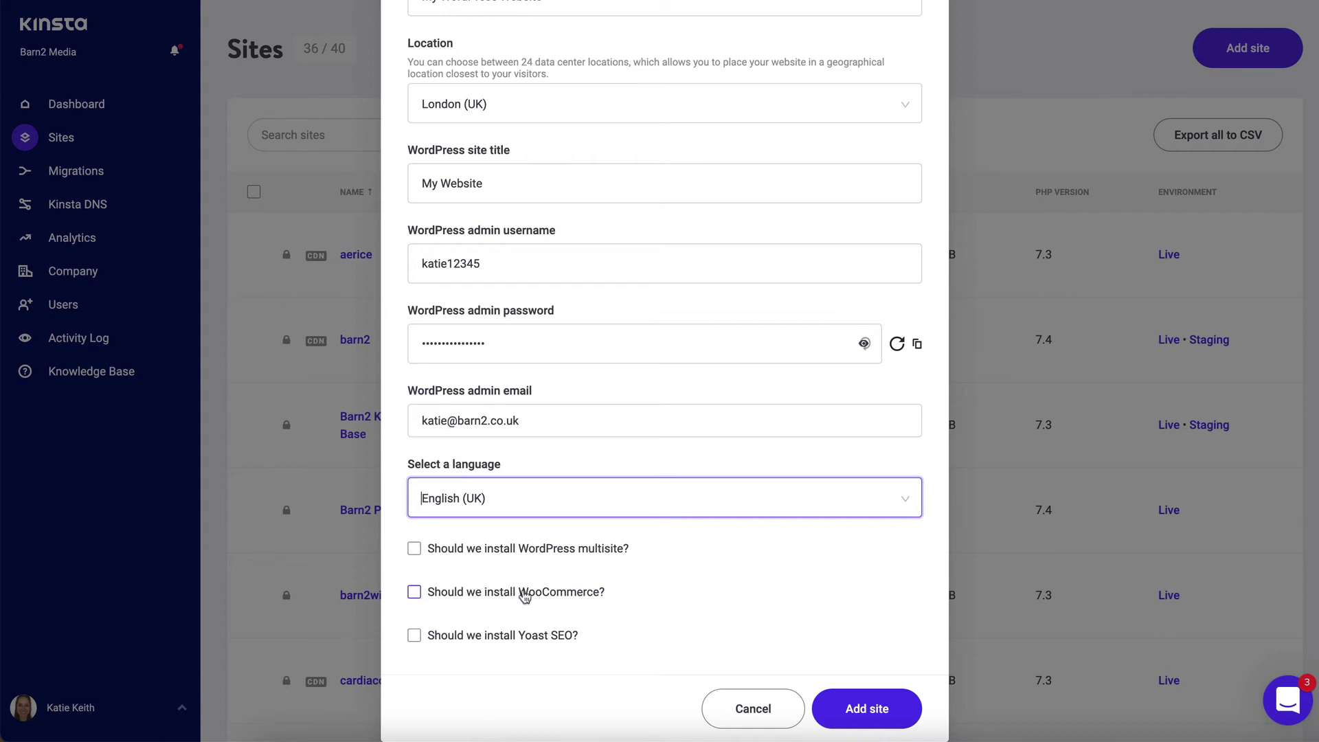
left_click(413, 635)
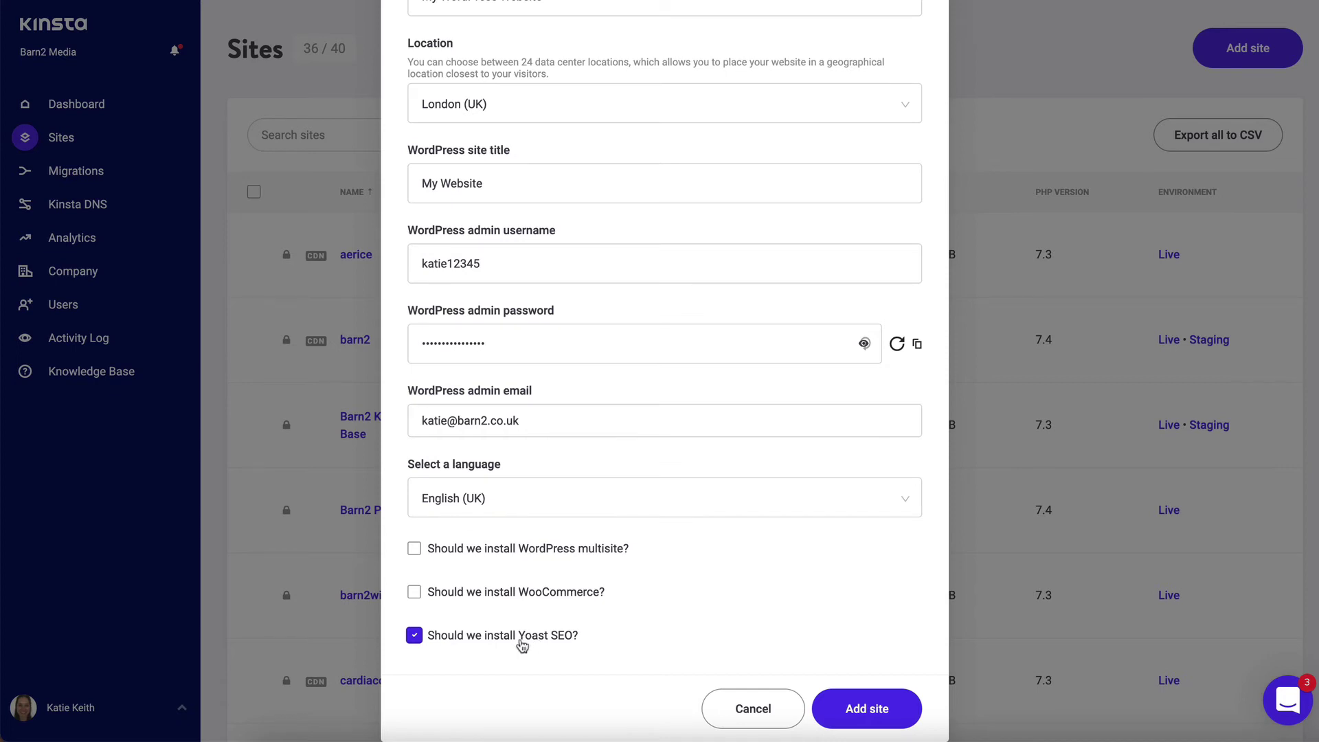
left_click(868, 711)
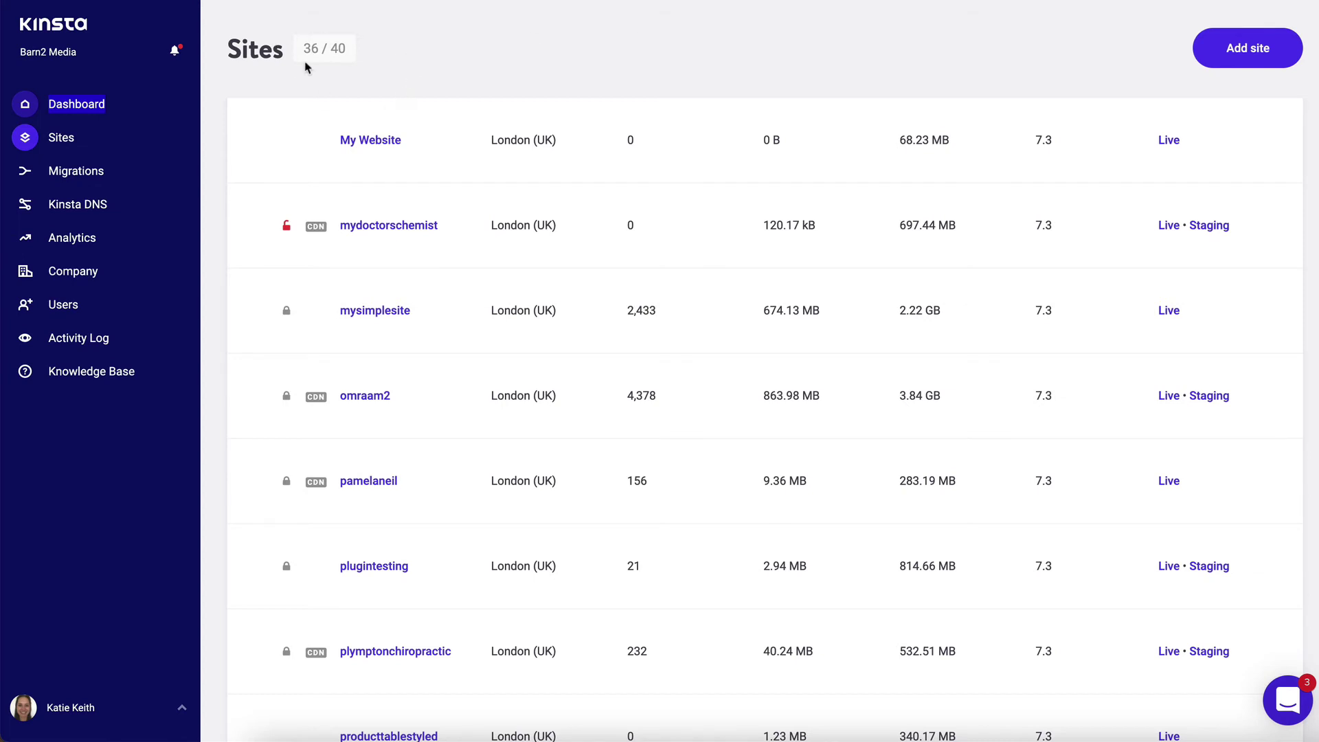
- Open My Website from the Sites list to view its Info page
left_click(369, 141)
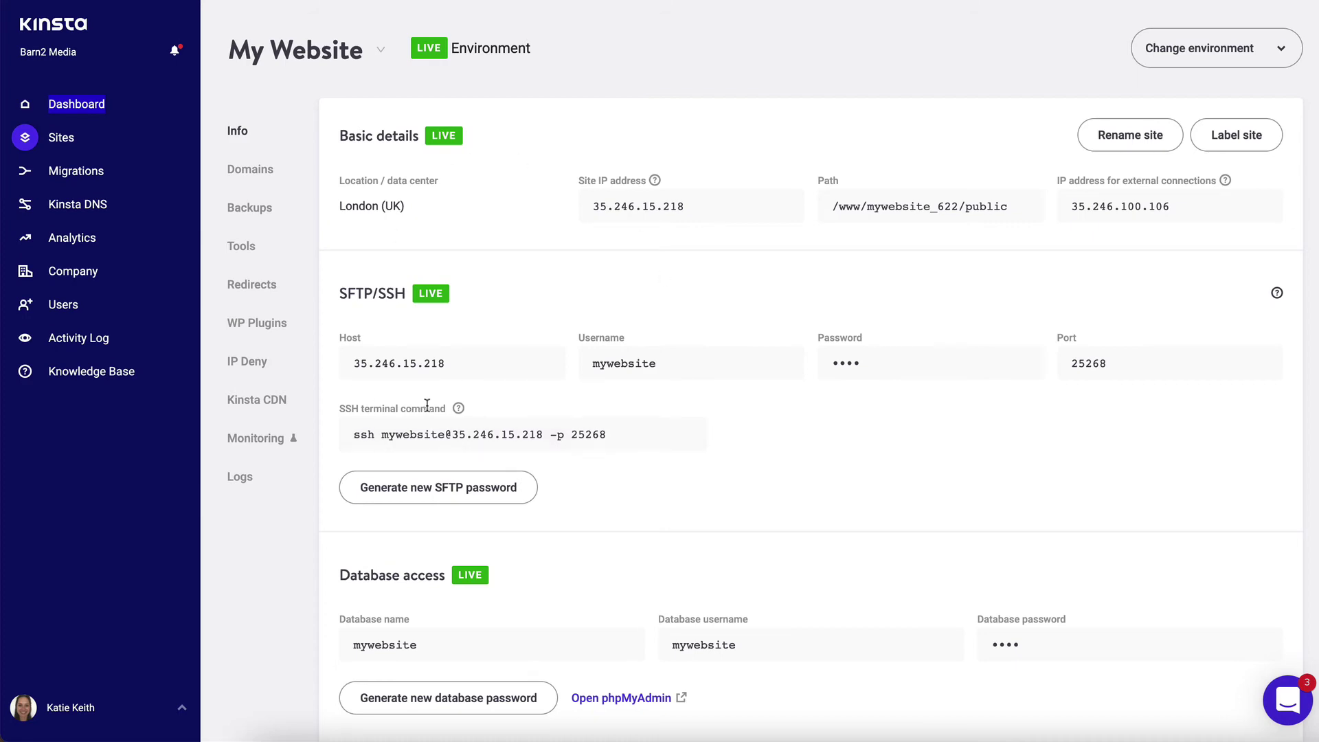
scroll(426, 413, "down", 5)
- On the Domains page, start adding mywebsite.com with and without www, then cancel
left_click(250, 169)
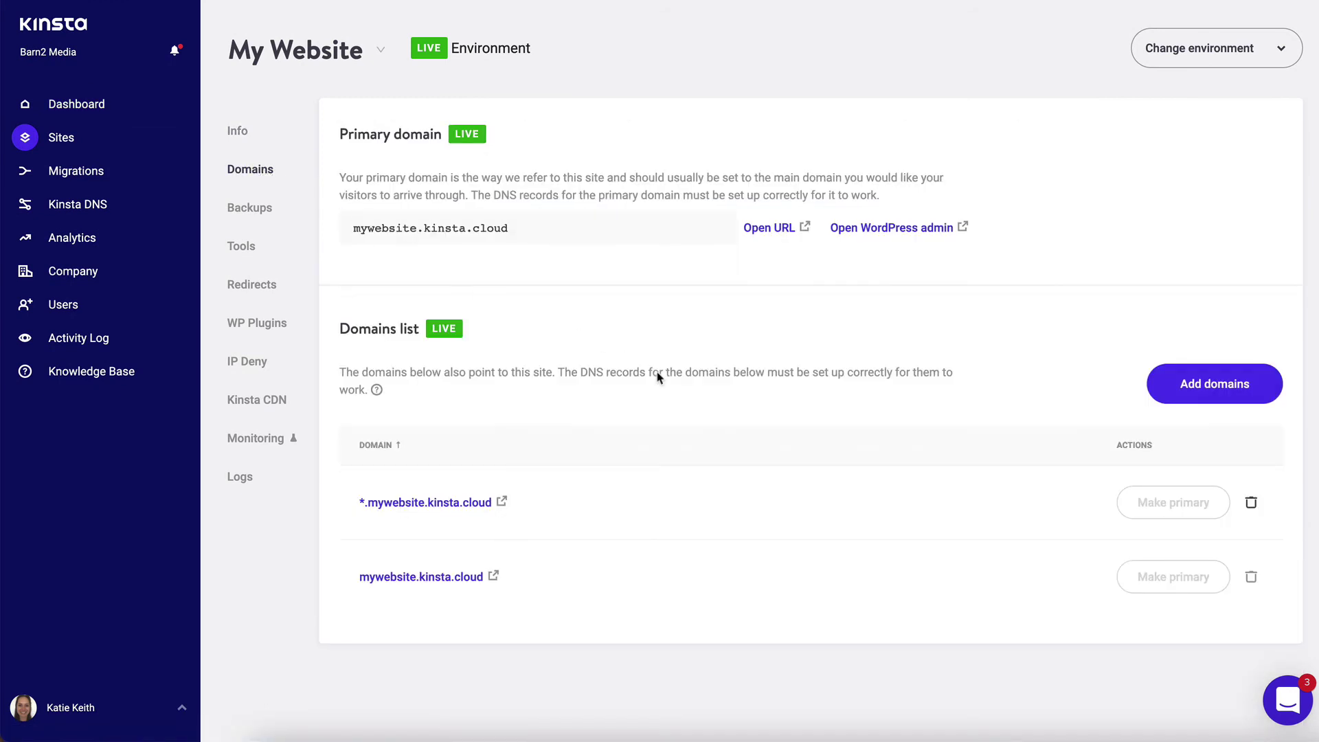
left_click(1189, 397)
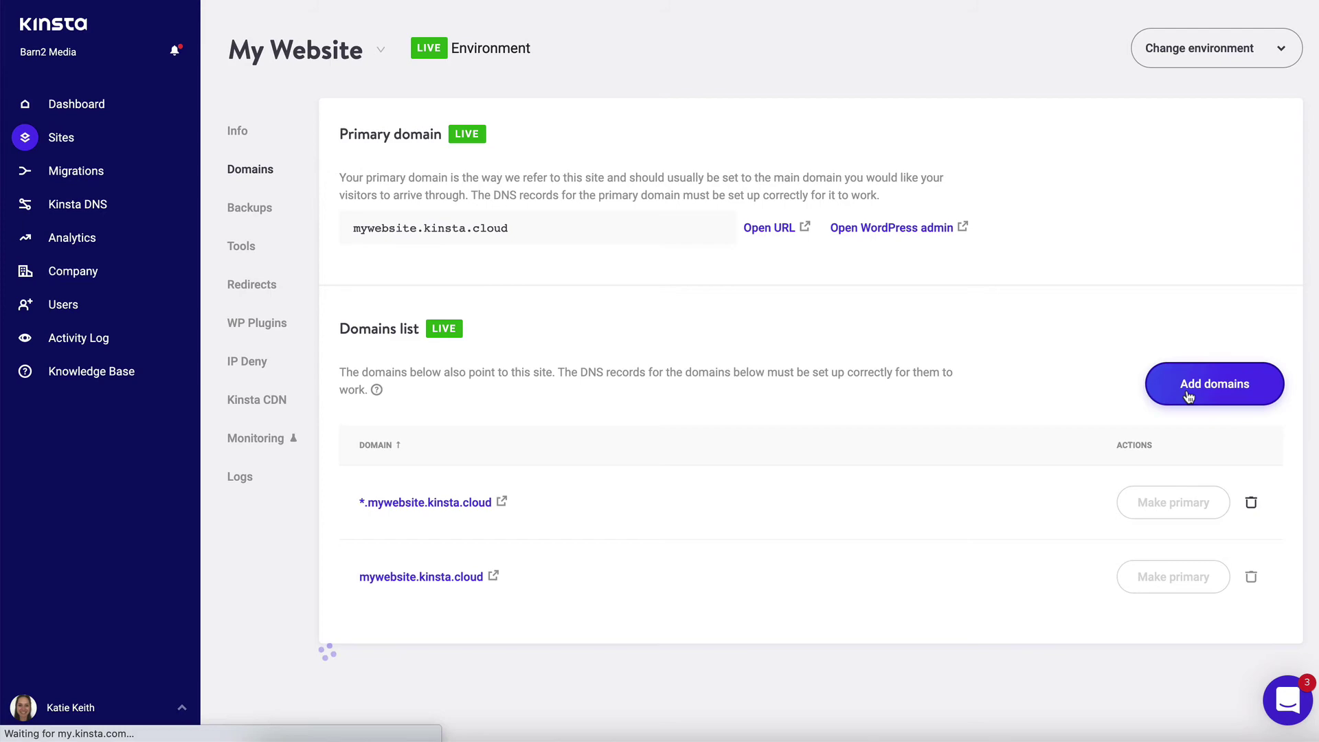
type("mywebsite.com")
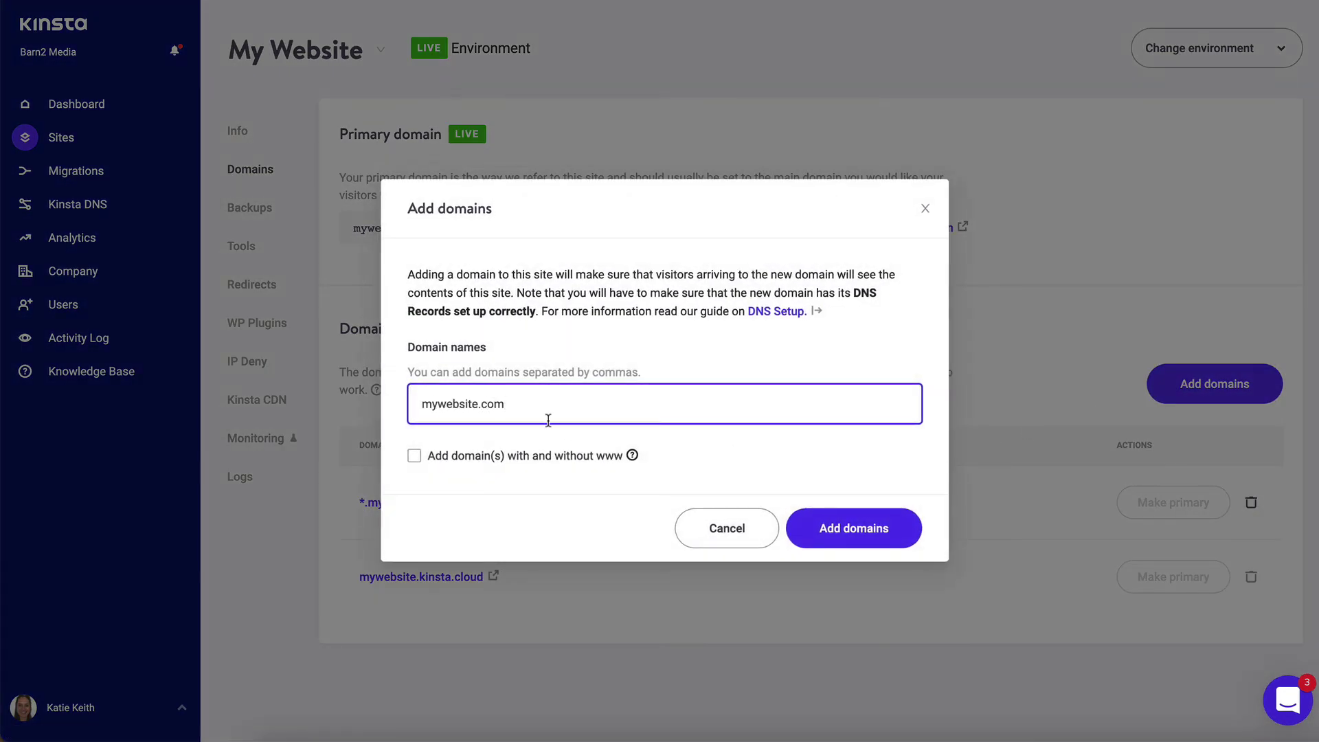
left_click(414, 457)
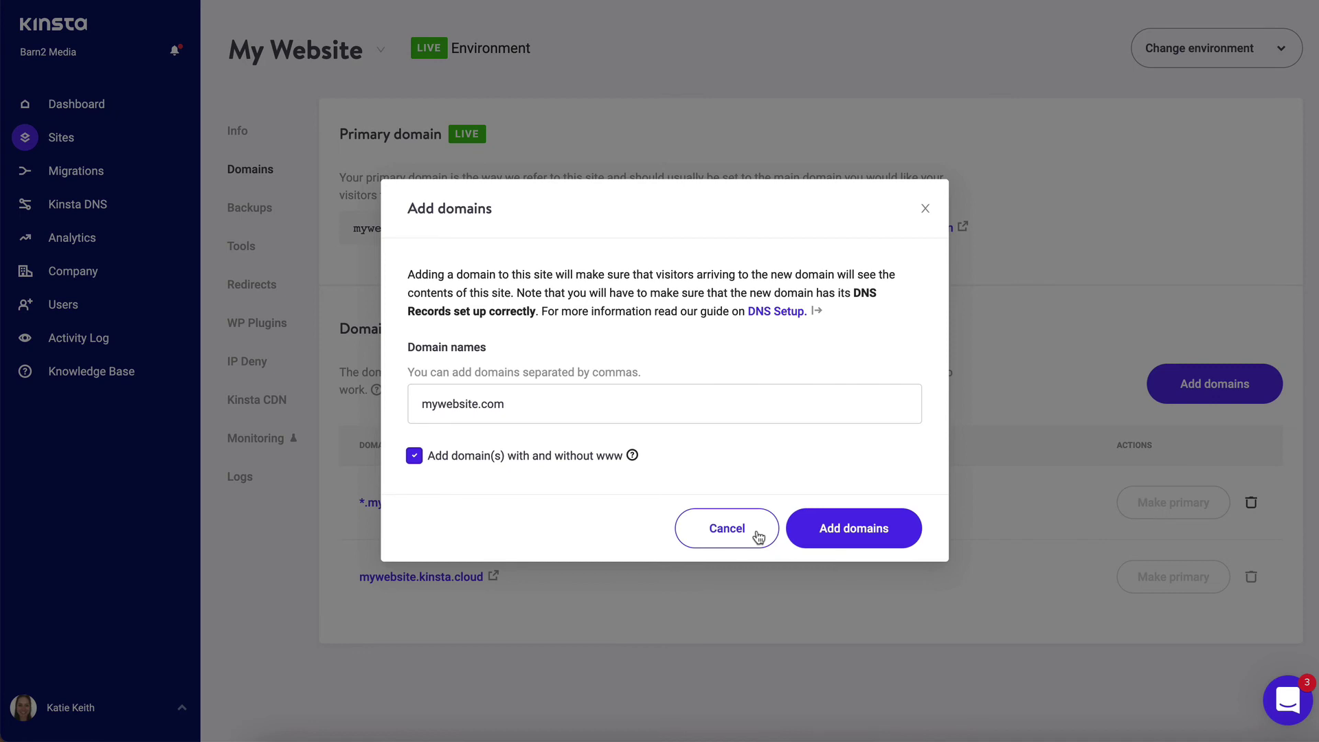
left_click(758, 535)
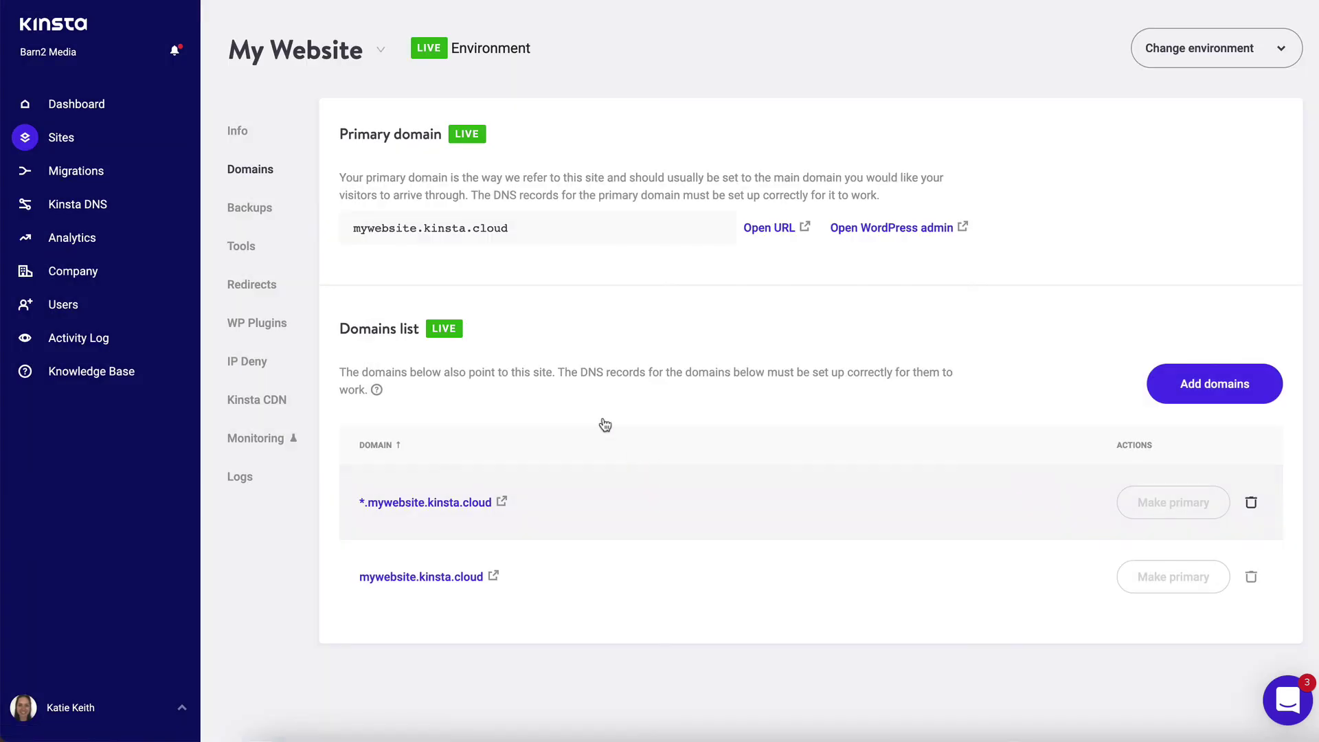
left_click(240, 134)
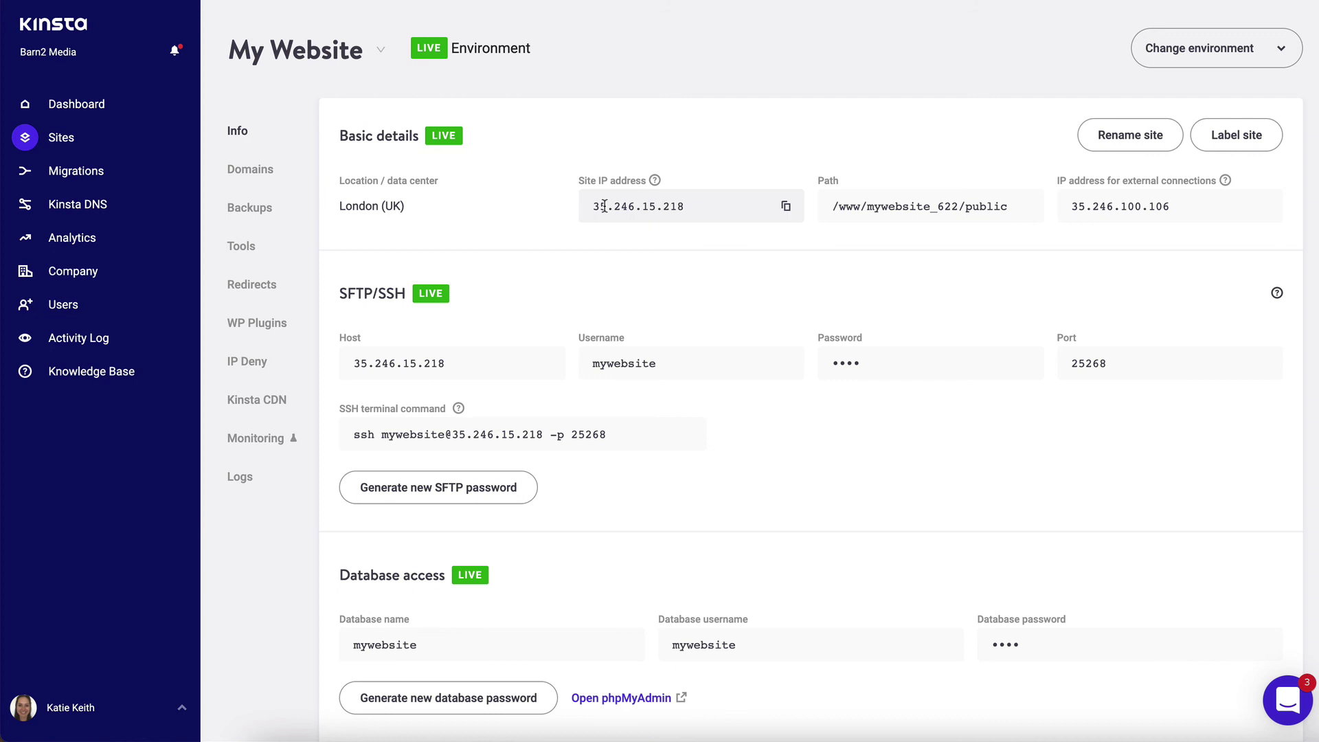
left_click_drag(591, 206, 687, 208)
left_click(771, 208)
scroll(832, 265, "down", 5)
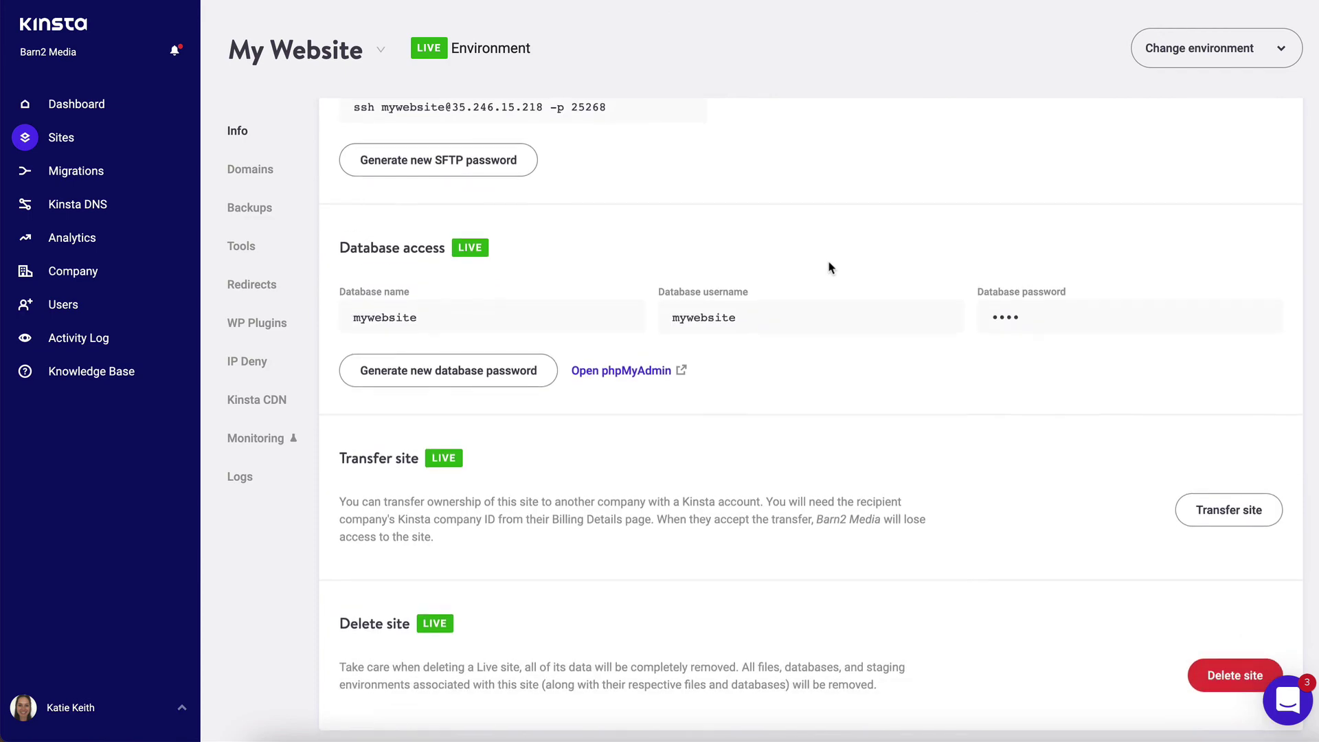
scroll(831, 265, "up", 5)
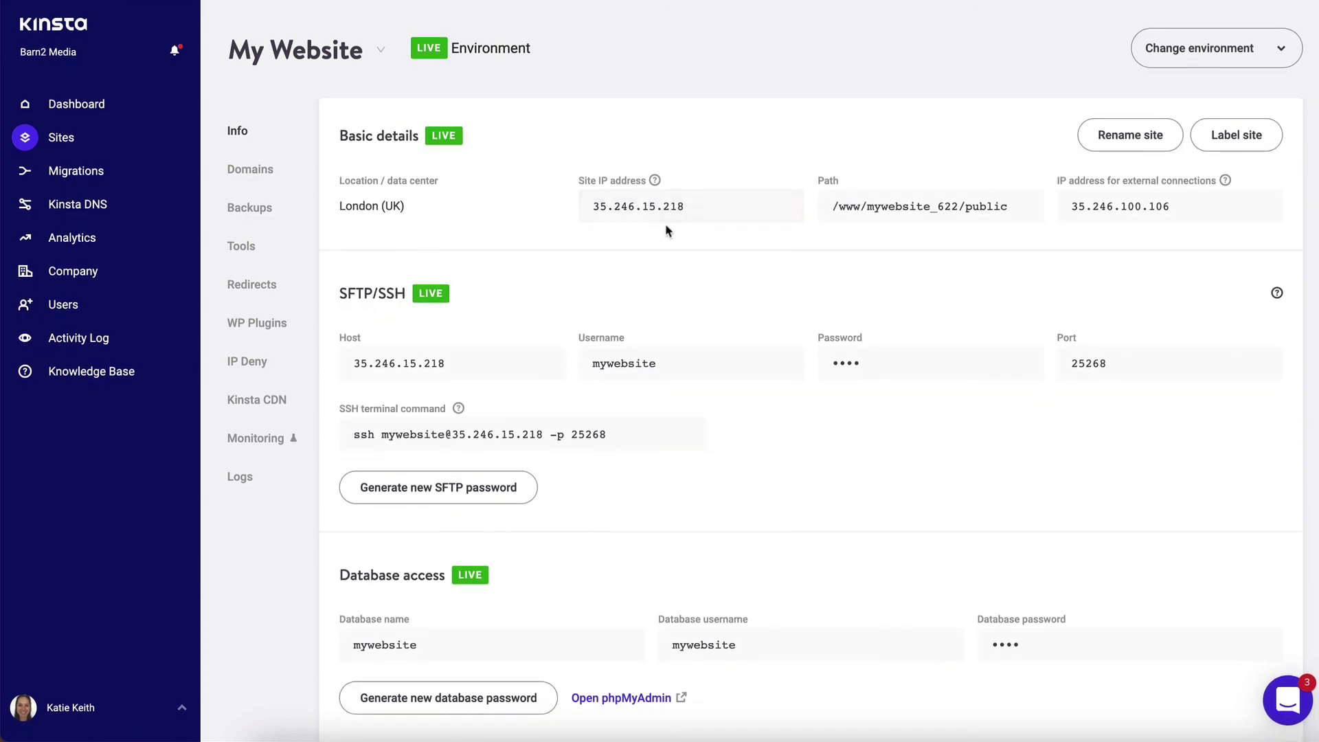
left_click(250, 170)
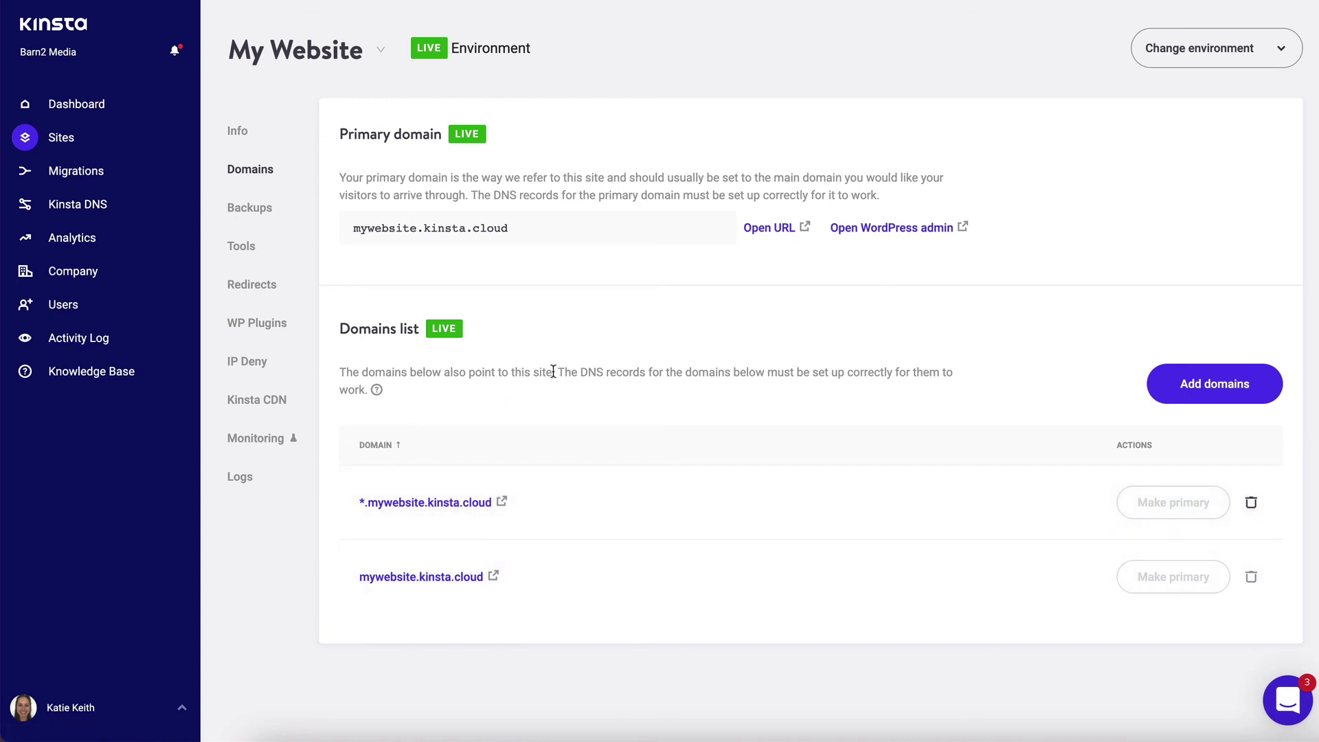
mouse_move(442, 134)
left_mouse_down()
mouse_move(342, 135)
mouse_move(443, 134)
left_mouse_up()
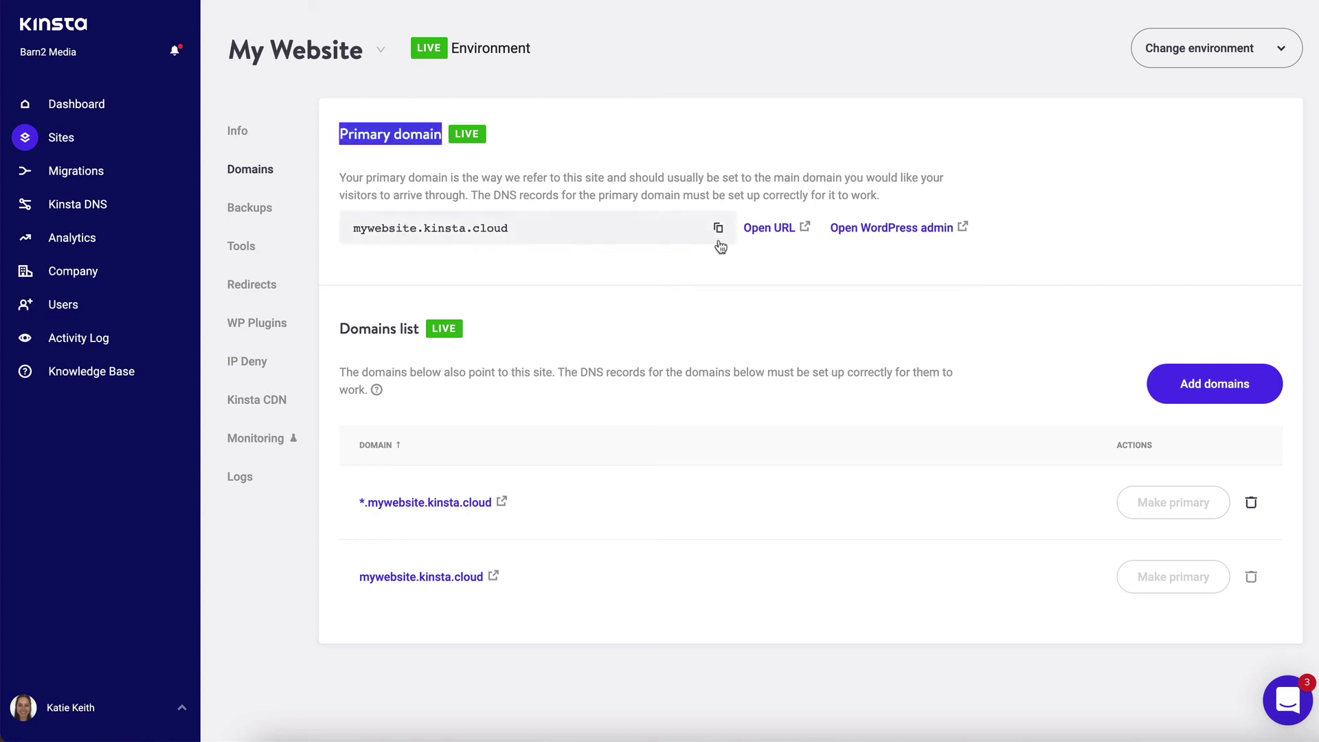
left_click(768, 217)
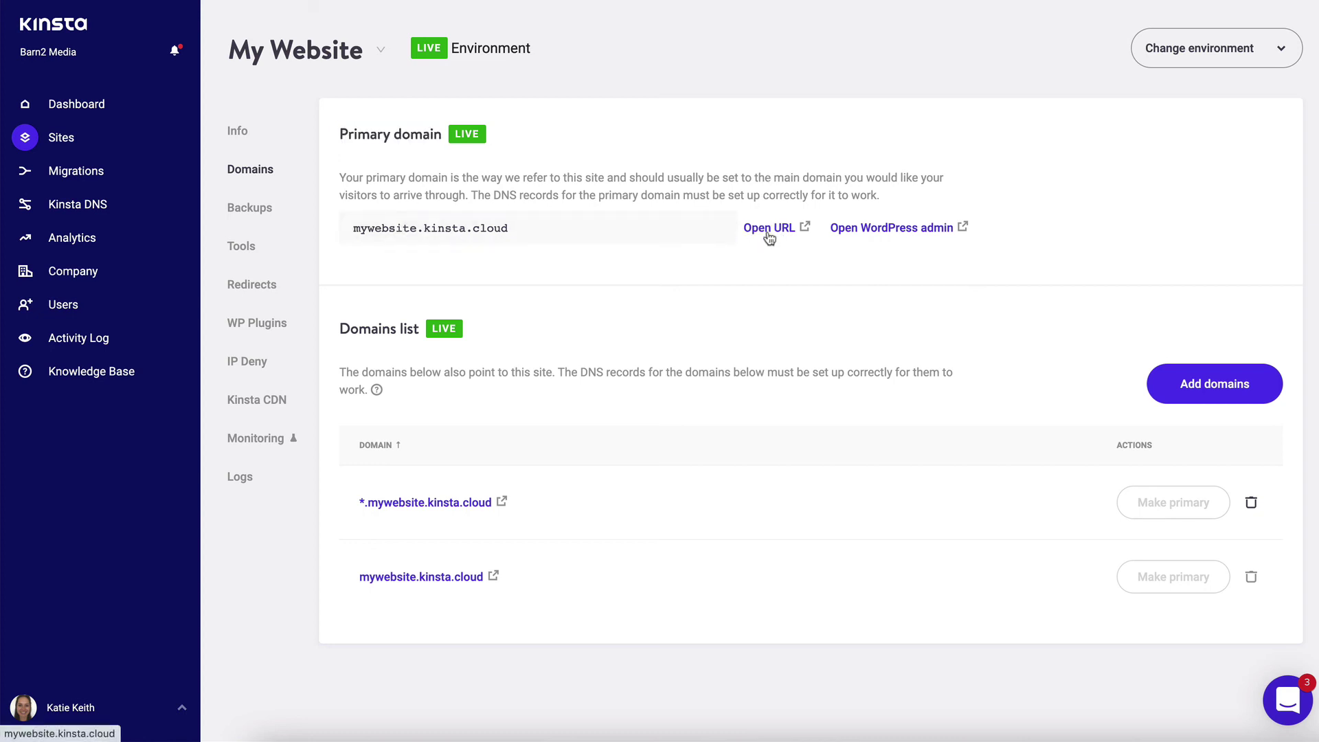